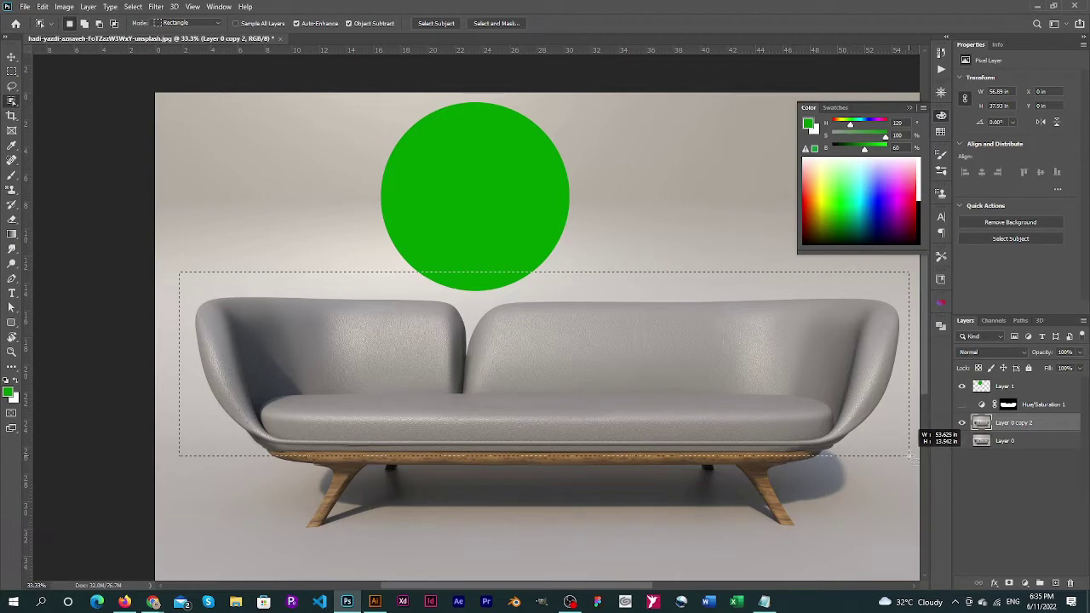
# Step: Select the sofa's grey upholstered body on Layer 0 copy 2 with the Object Selection tool
pyautogui.moveTo(877, 477); pyautogui.dragTo(873, 475)
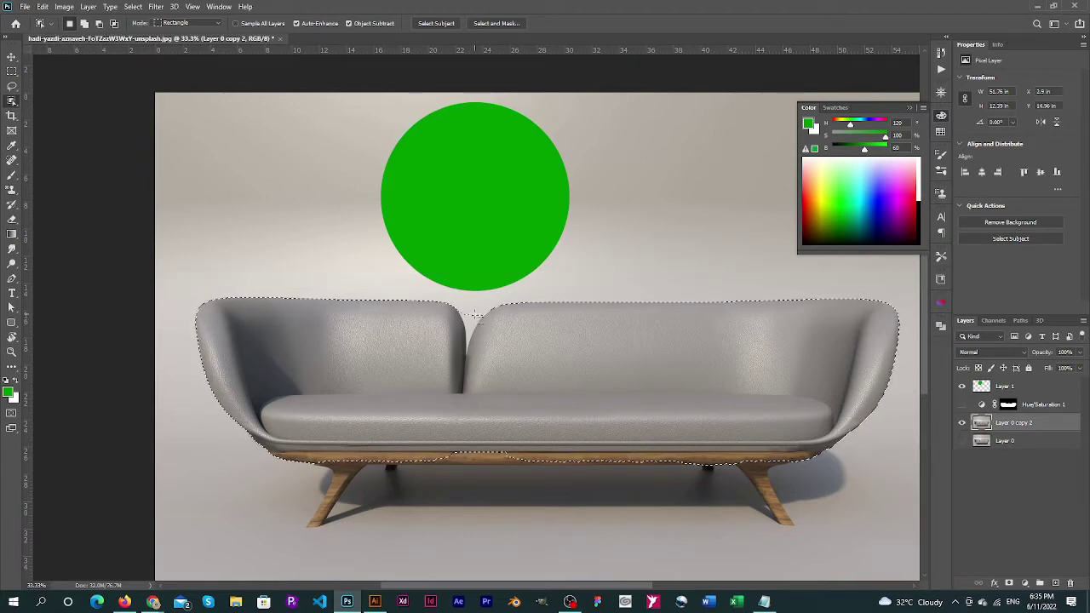
pyautogui.moveTo(475, 316); pyautogui.dragTo(473, 322)
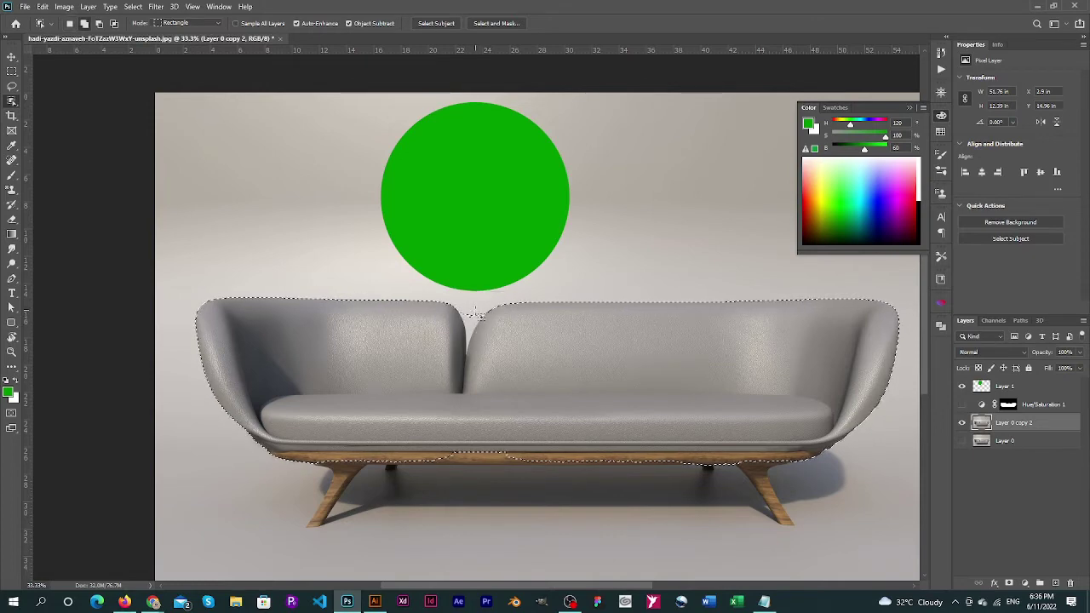
pyautogui.moveTo(479, 356); pyautogui.dragTo(483, 358)
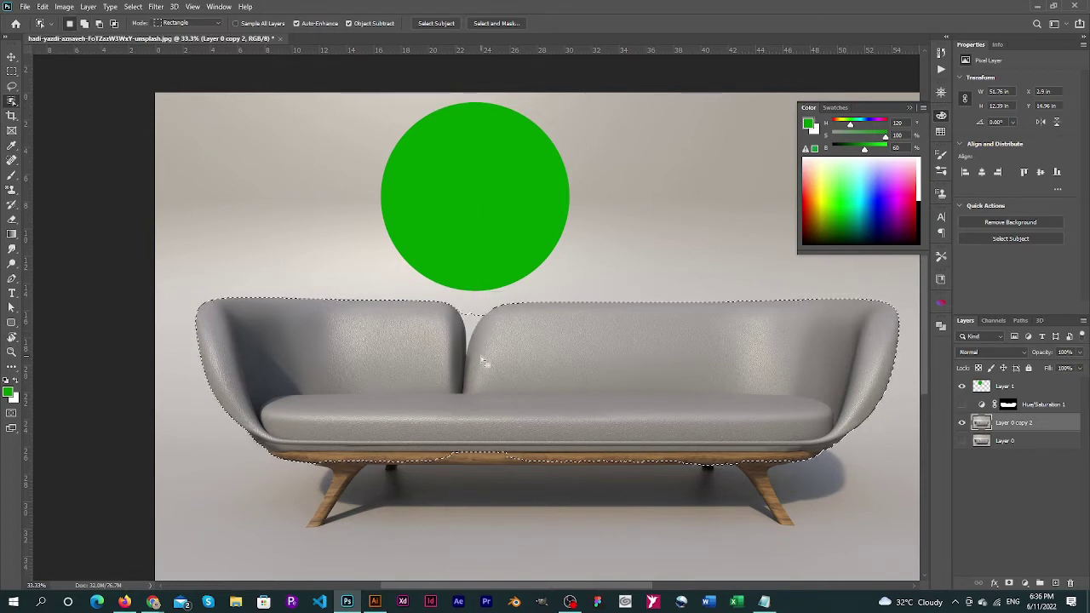
# Step: Subtract the background in the gap between the two backrests from the selection with the Quick Selection tool
pyautogui.rightClick(17, 104)
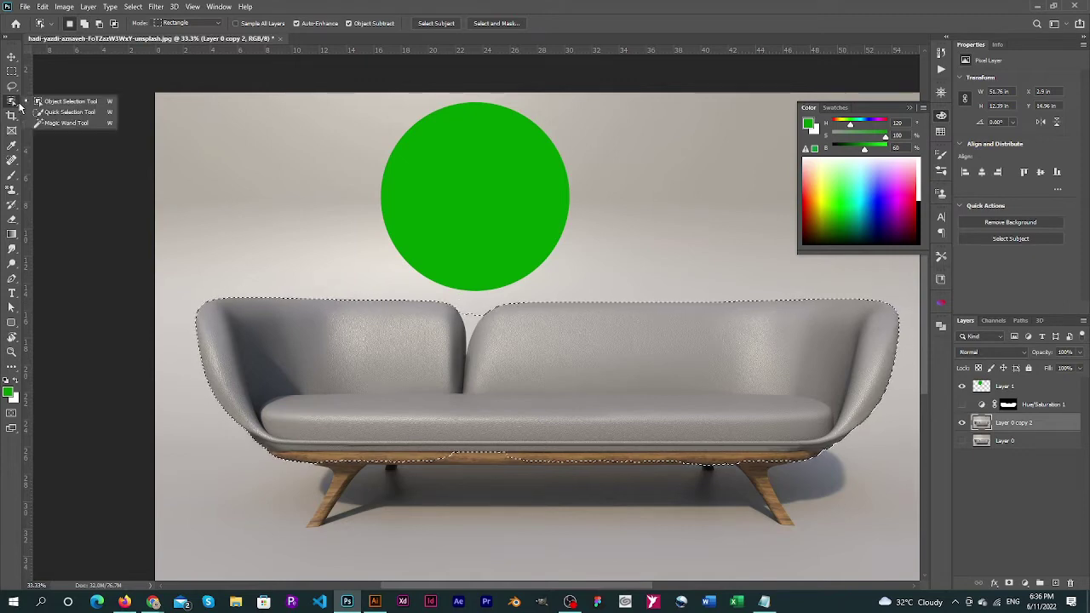
pyautogui.click(43, 111)
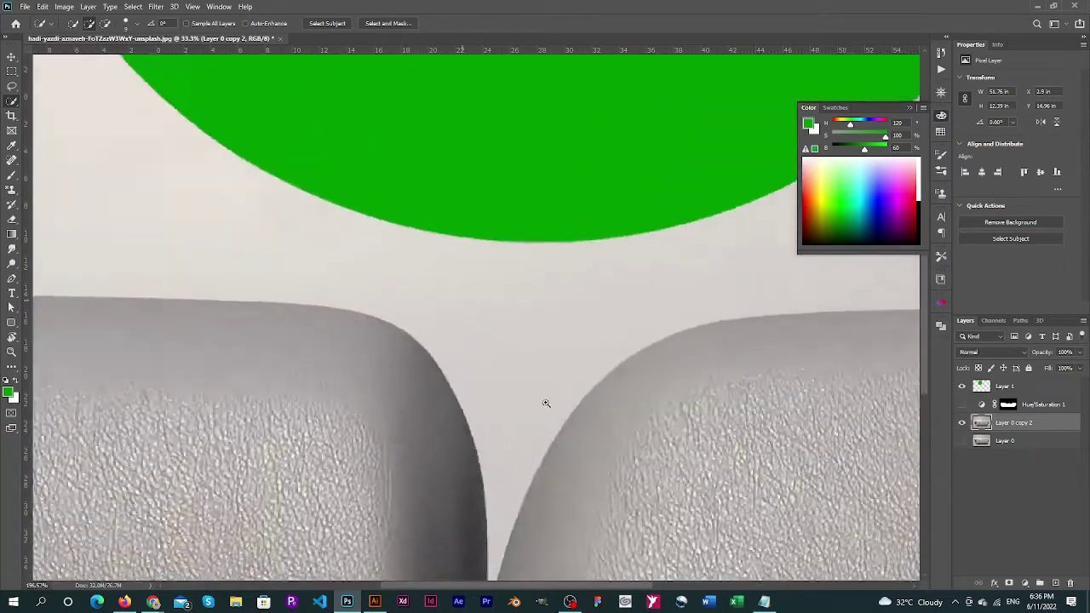
pyautogui.scroll(5, 468, 304)
pyautogui.moveTo(524, 381)
pyautogui.mouseDown()
pyautogui.moveTo(521, 329)
pyautogui.moveTo(538, 344)
pyautogui.moveTo(536, 423)
pyautogui.moveTo(511, 363)
pyautogui.moveTo(533, 412)
pyautogui.mouseUp()
pyautogui.keyDown('alt'); pyautogui.click(530, 412); pyautogui.keyUp('alt')
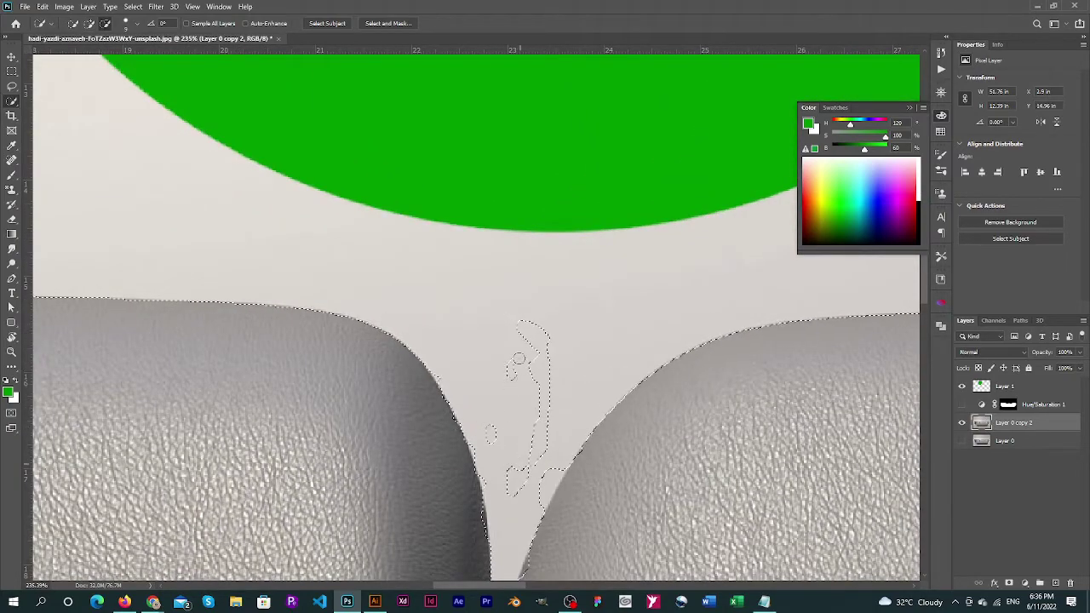
pyautogui.moveTo(518, 359); pyautogui.dragTo(522, 343)
pyautogui.moveTo(504, 479)
pyautogui.mouseDown()
pyautogui.moveTo(545, 491)
pyautogui.moveTo(524, 496)
pyautogui.moveTo(535, 448)
pyautogui.moveTo(531, 317)
pyautogui.moveTo(560, 382)
pyautogui.mouseUp()
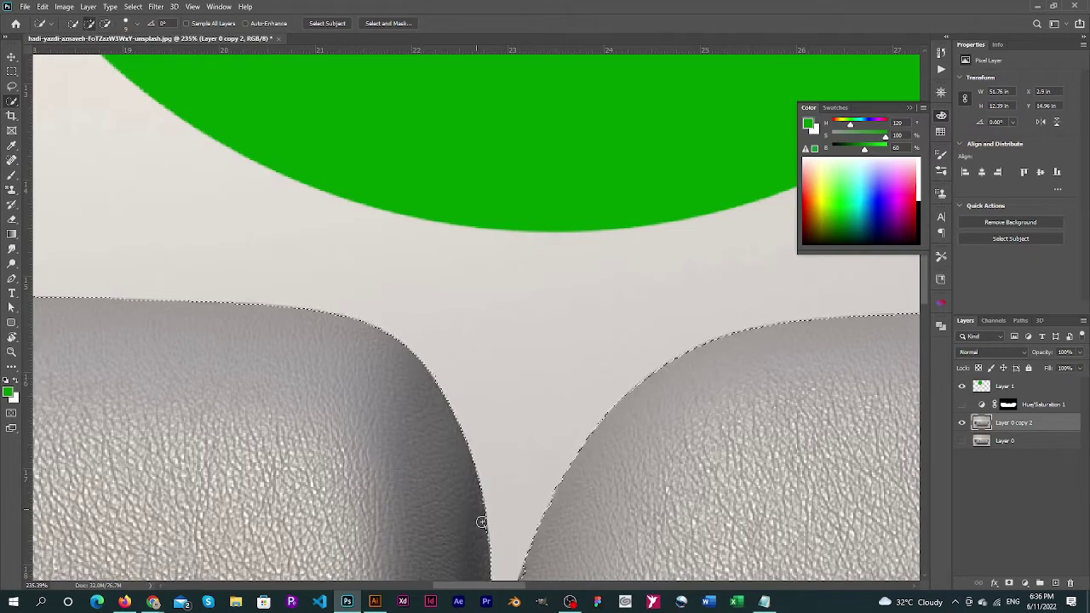
# Step: Refine the selection down to the narrow bottom of the gap, following both backrest edges
pyautogui.scroll(-5, 542, 427)
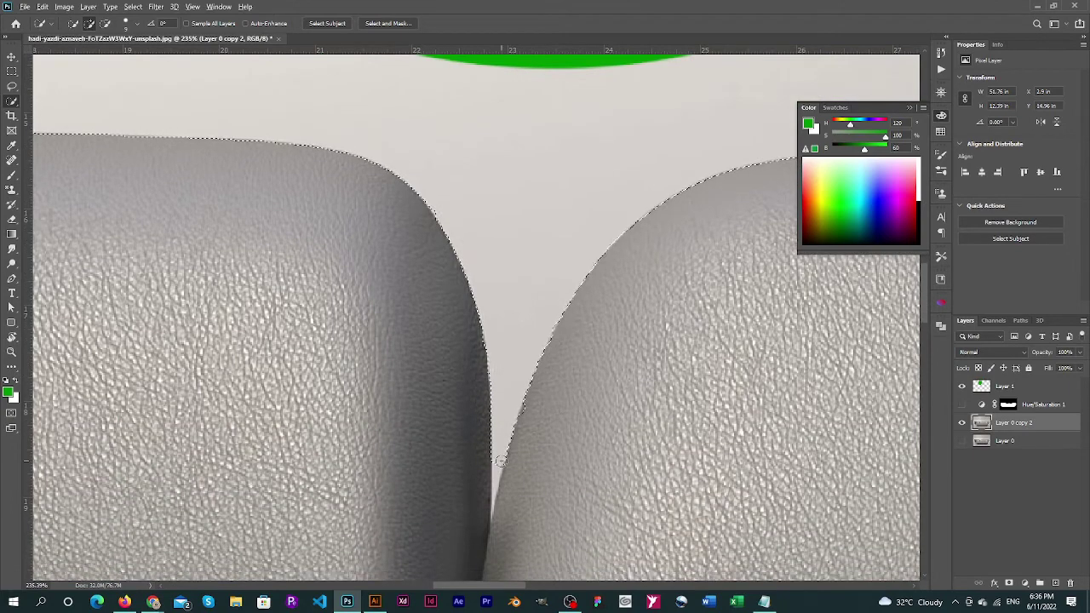
pyautogui.moveTo(501, 461); pyautogui.dragTo(492, 511)
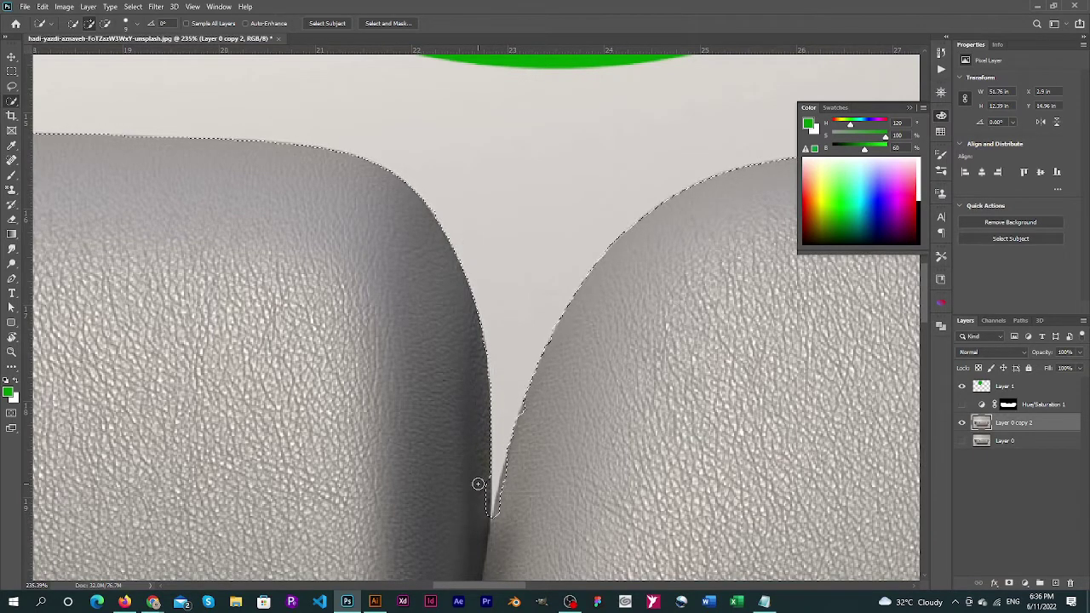
pyautogui.press('alt')
pyautogui.hotkey('ctrl', 'z')
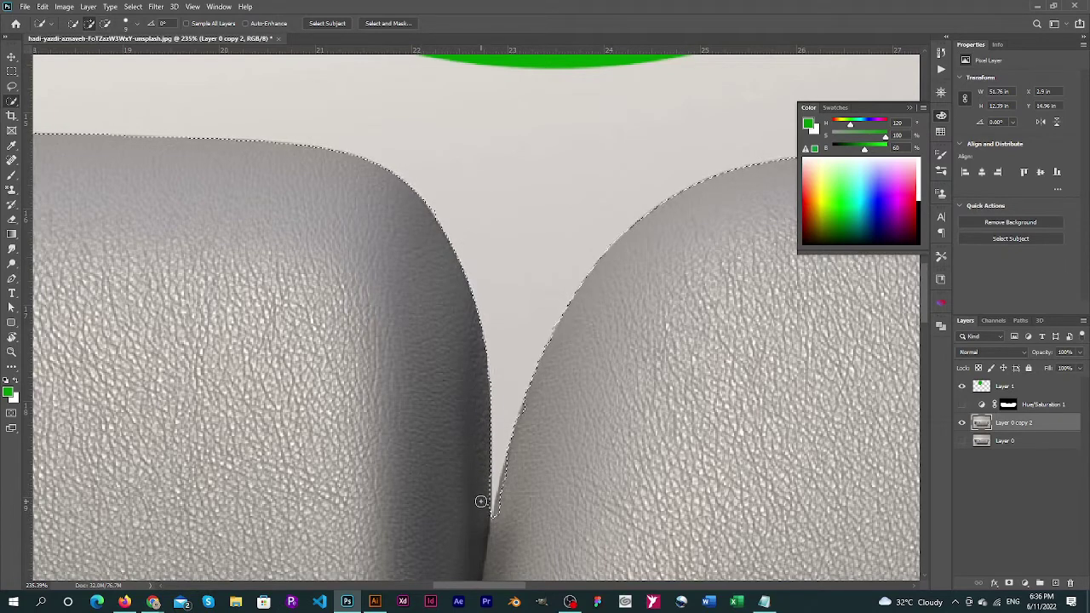
pyautogui.press('alt')
pyautogui.press('alt')
pyautogui.click(502, 497)
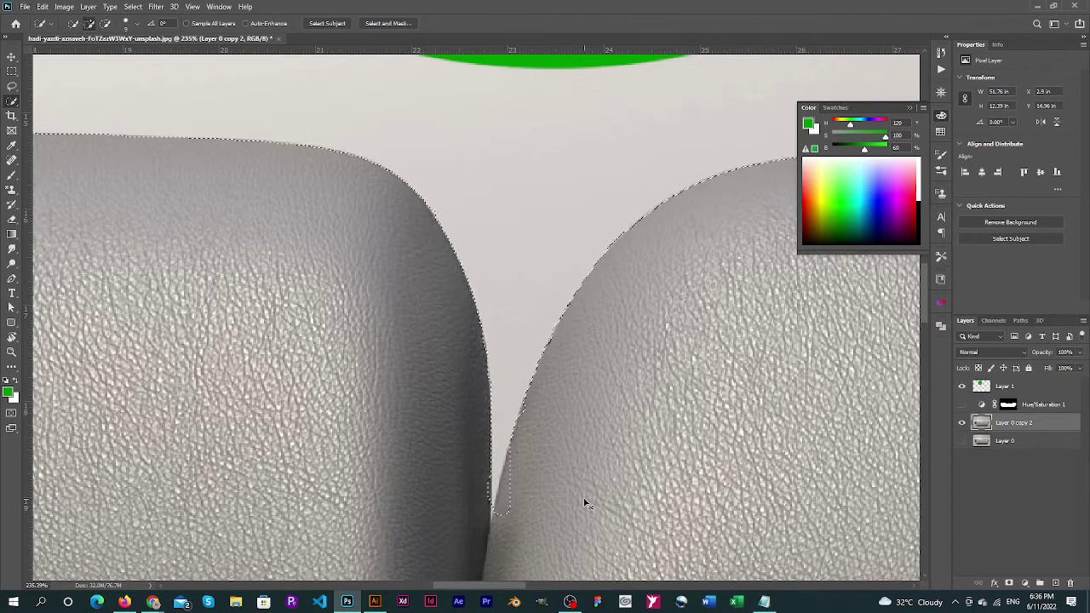
pyautogui.press('alt')
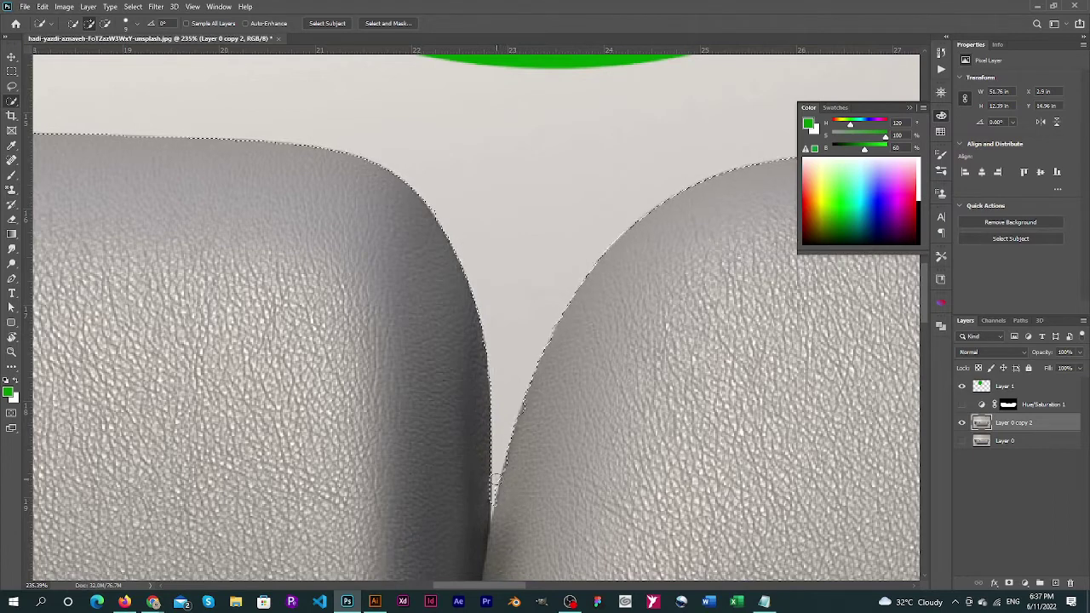
pyautogui.keyDown('alt'); pyautogui.click(511, 464); pyautogui.keyUp('alt')
pyautogui.keyDown('alt'); pyautogui.click(534, 412); pyautogui.keyUp('alt')
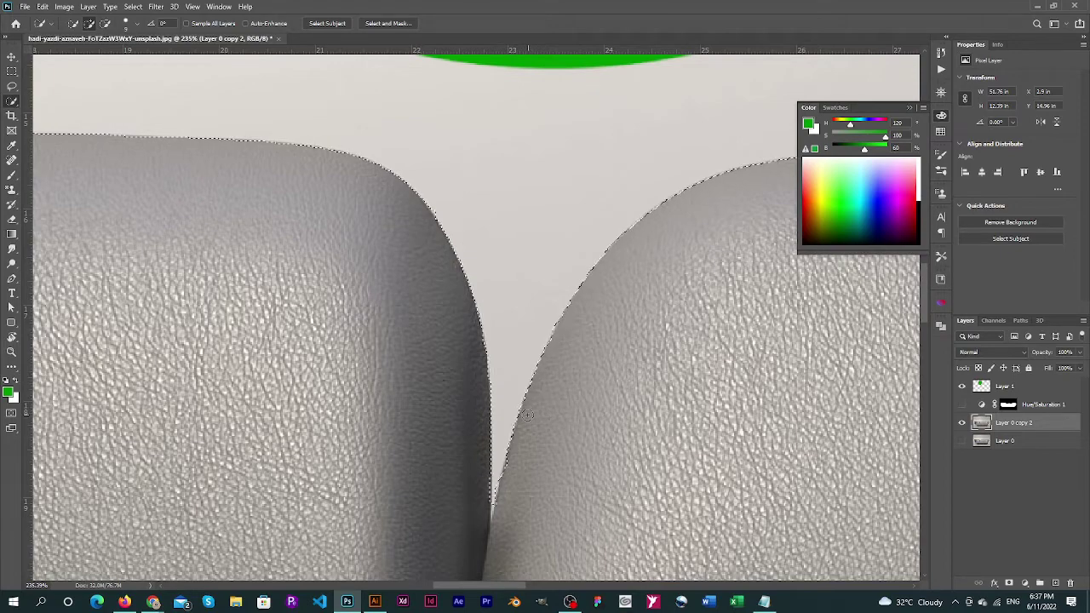
# Step: Subtract the wooden rail beneath the seat from the sofa selection
pyautogui.keyDown('alt'); pyautogui.click(582, 436); pyautogui.keyUp('alt')
pyautogui.keyDown('alt'); pyautogui.click(588, 440); pyautogui.keyUp('alt')
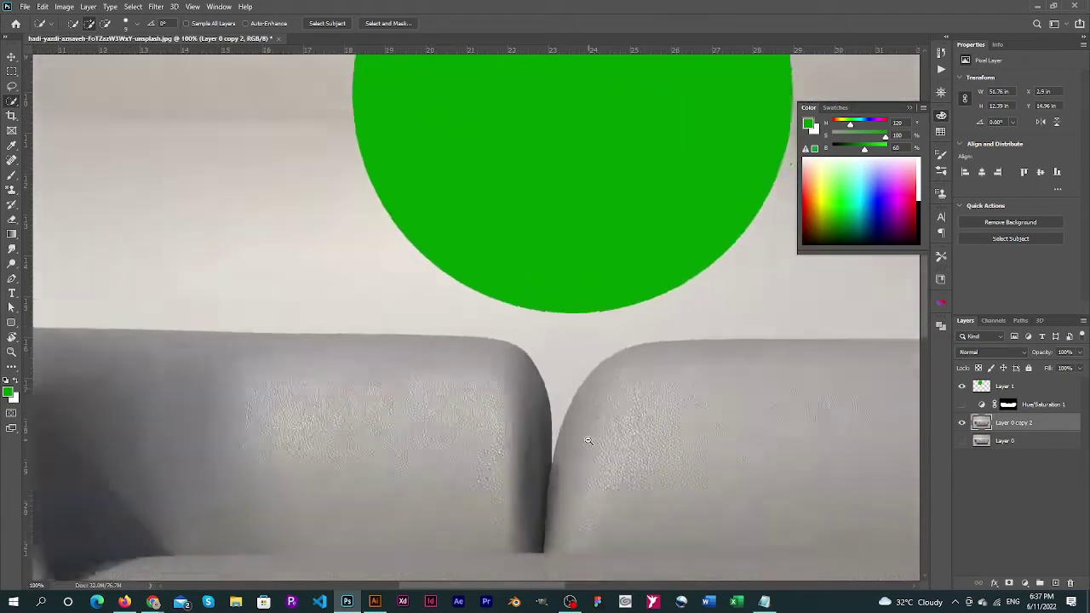
pyautogui.keyDown('alt'); pyautogui.click(588, 441); pyautogui.keyUp('alt')
pyautogui.keyDown('alt'); pyautogui.click(587, 440); pyautogui.keyUp('alt')
pyautogui.moveTo(643, 486); pyautogui.dragTo(577, 380)
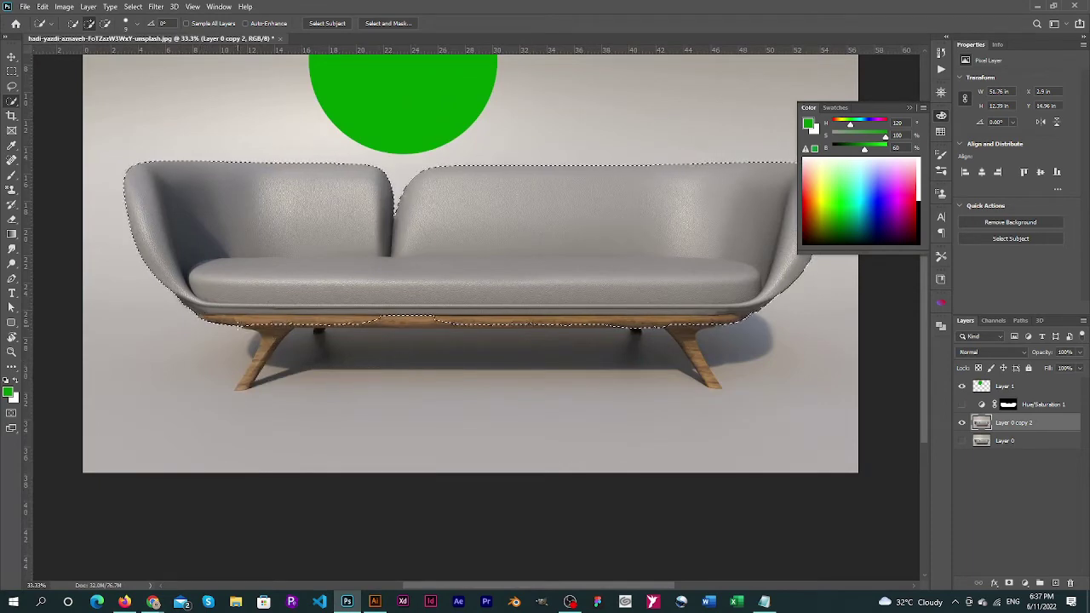
pyautogui.moveTo(240, 323); pyautogui.dragTo(192, 316)
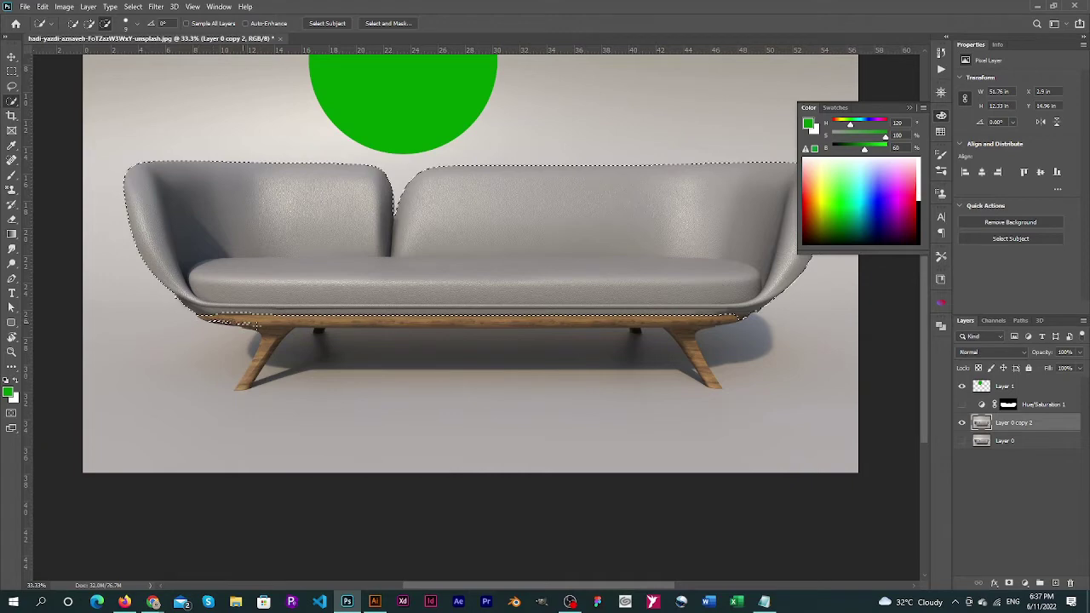
# Step: Clean up the selection at the sofa's lower-left corner, excluding the wood and including the leather piping
pyautogui.scroll(5, 198, 322)
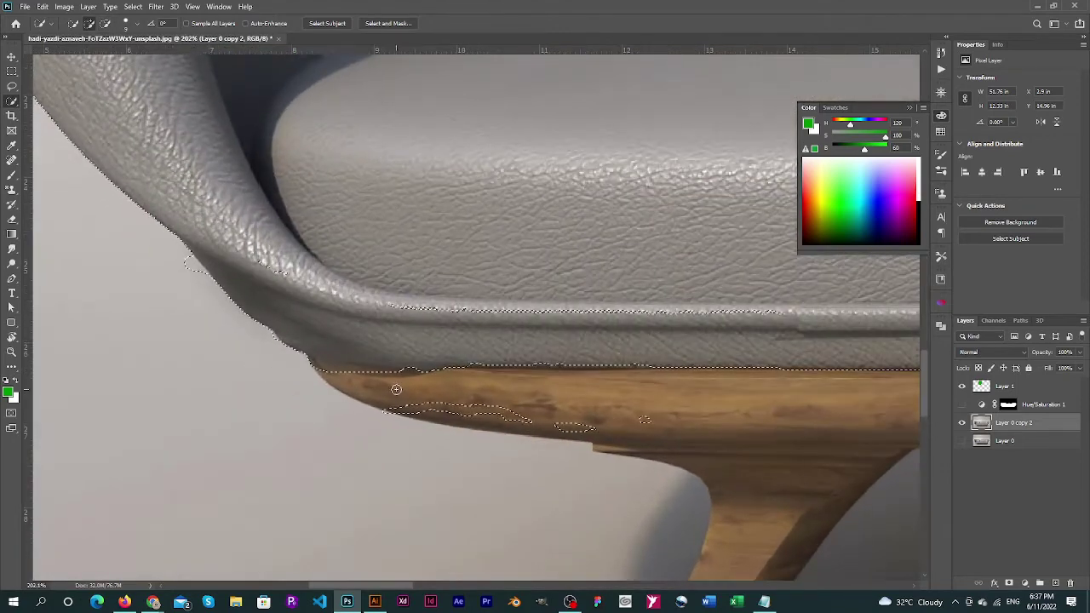
pyautogui.moveTo(367, 389)
pyautogui.mouseDown()
pyautogui.moveTo(475, 418)
pyautogui.moveTo(698, 435)
pyautogui.moveTo(526, 431)
pyautogui.moveTo(660, 424)
pyautogui.moveTo(609, 434)
pyautogui.moveTo(480, 415)
pyautogui.moveTo(504, 428)
pyautogui.moveTo(469, 411)
pyautogui.moveTo(383, 399)
pyautogui.moveTo(434, 418)
pyautogui.moveTo(480, 418)
pyautogui.mouseUp()
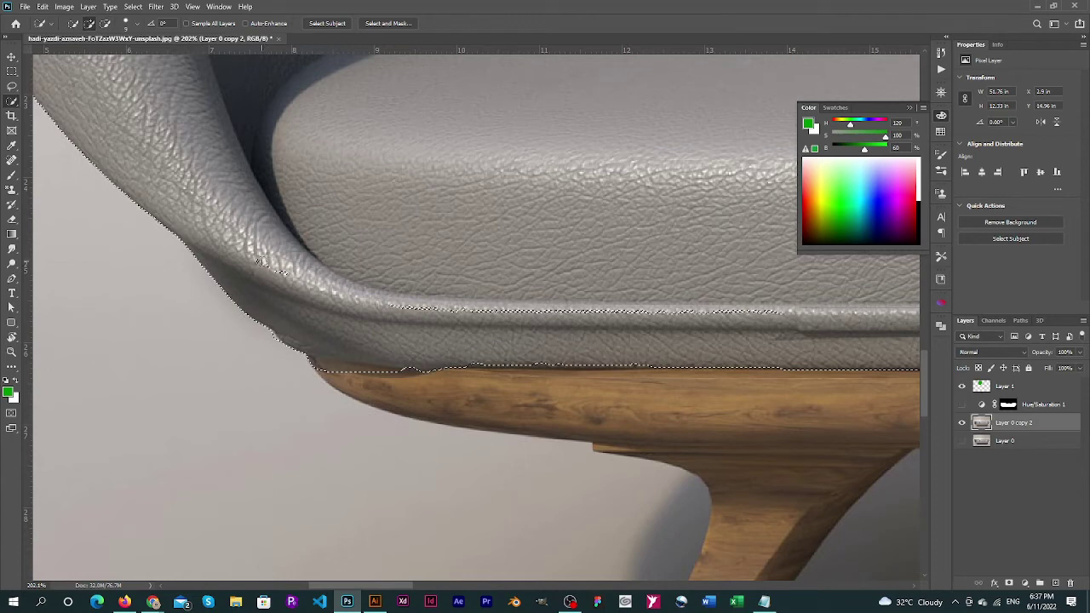
pyautogui.moveTo(271, 269)
pyautogui.mouseDown()
pyautogui.moveTo(439, 314)
pyautogui.moveTo(631, 318)
pyautogui.moveTo(511, 320)
pyautogui.moveTo(805, 316)
pyautogui.mouseUp()
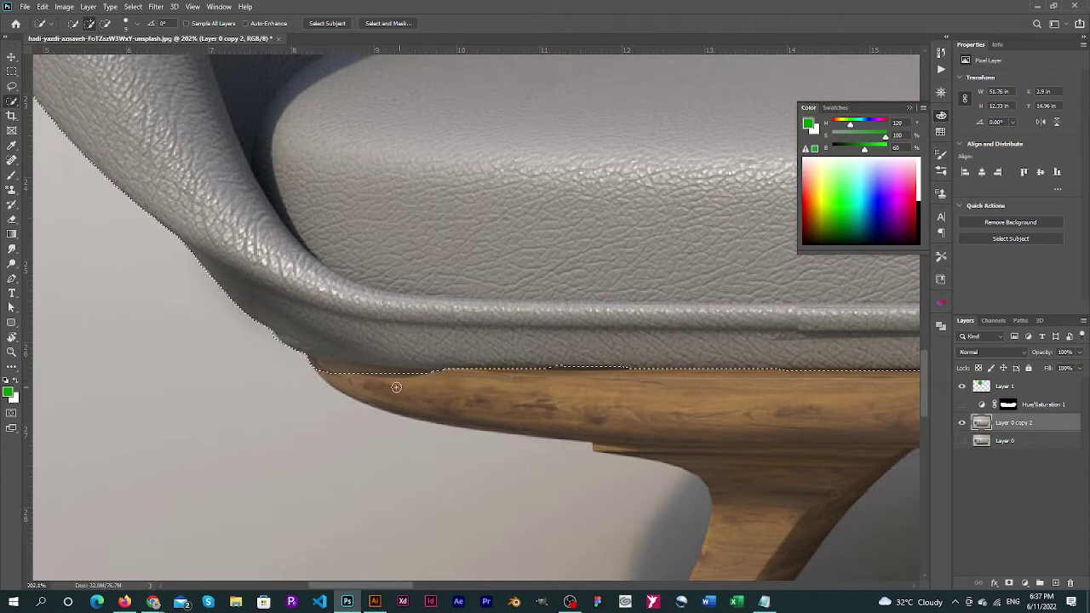
pyautogui.moveTo(322, 366)
pyautogui.mouseDown()
pyautogui.moveTo(455, 376)
pyautogui.moveTo(505, 356)
pyautogui.moveTo(407, 355)
pyautogui.moveTo(475, 366)
pyautogui.mouseUp()
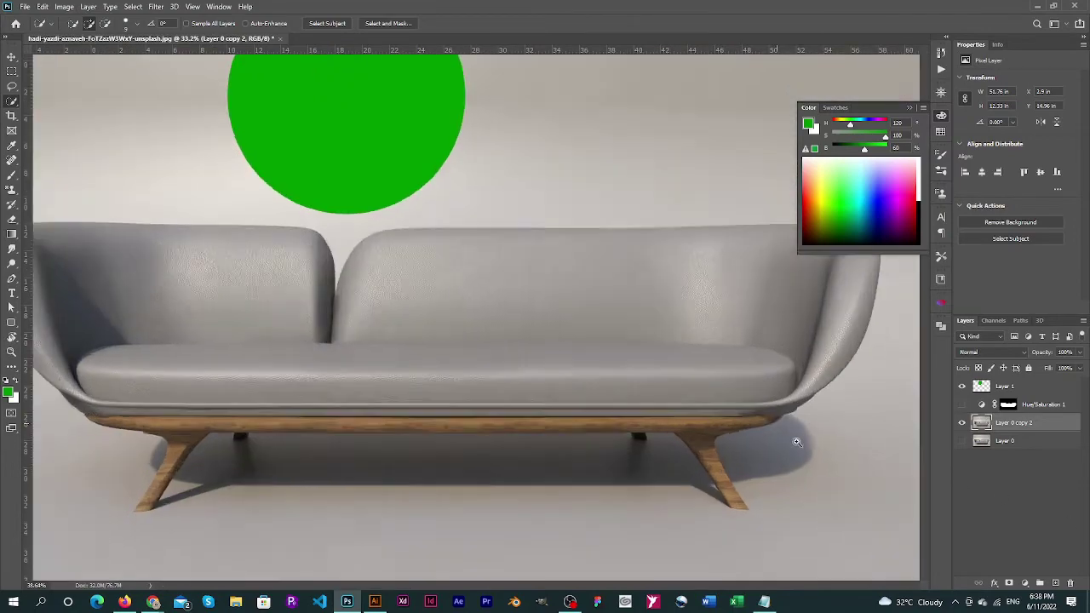
# Step: Clean up the selection at the sofa's lower-right corner, excluding the wooden tip and including the leather underside
pyautogui.moveTo(797, 441); pyautogui.dragTo(787, 436)
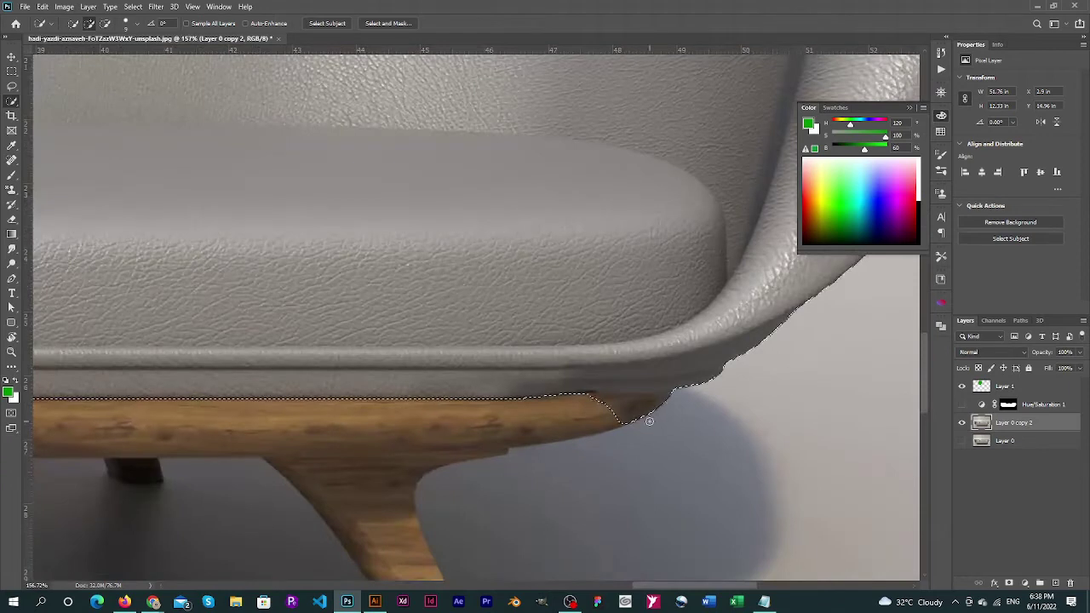
pyautogui.click(608, 408)
pyautogui.moveTo(620, 401)
pyautogui.mouseDown()
pyautogui.moveTo(670, 395)
pyautogui.moveTo(632, 349)
pyautogui.moveTo(605, 361)
pyautogui.moveTo(633, 367)
pyautogui.moveTo(502, 384)
pyautogui.moveTo(665, 385)
pyautogui.mouseUp()
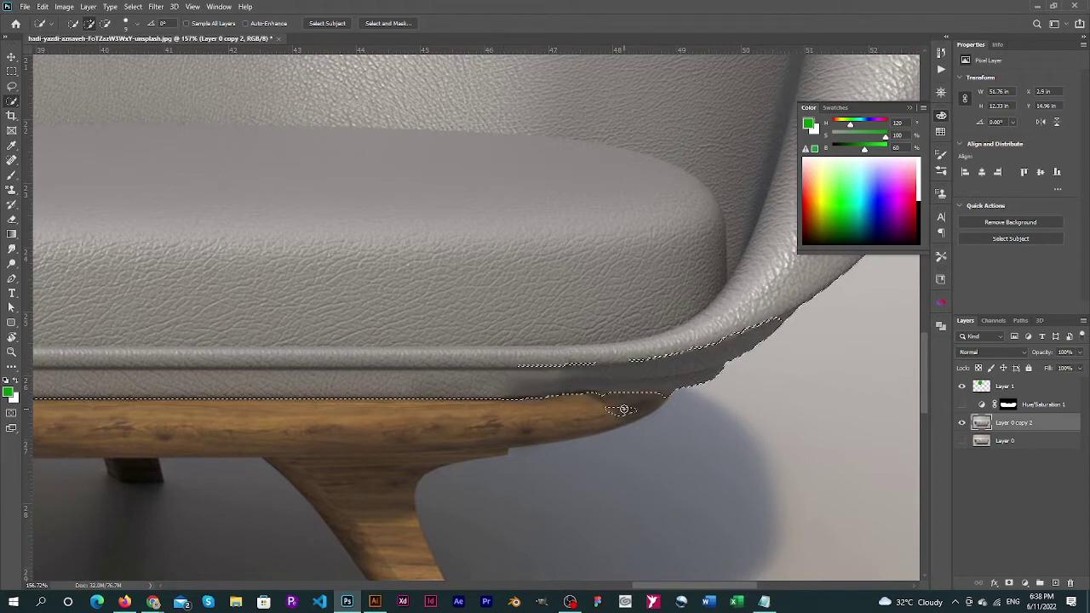
pyautogui.moveTo(608, 414); pyautogui.dragTo(683, 411)
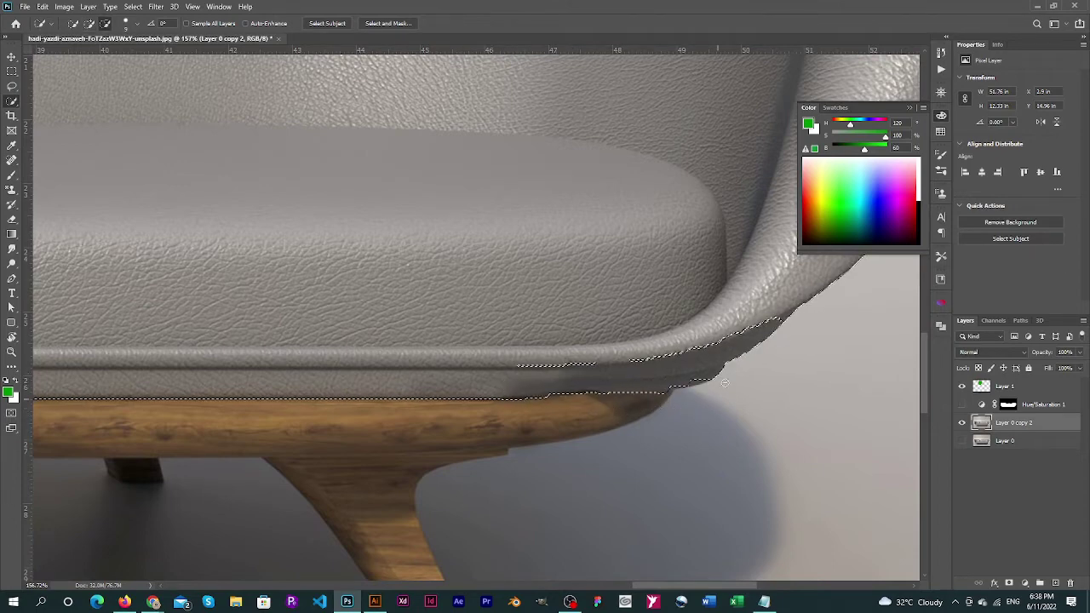
pyautogui.moveTo(724, 383)
pyautogui.mouseDown()
pyautogui.moveTo(700, 360)
pyautogui.moveTo(715, 341)
pyautogui.moveTo(697, 347)
pyautogui.moveTo(756, 324)
pyautogui.mouseUp()
pyautogui.moveTo(583, 358)
pyautogui.mouseDown()
pyautogui.moveTo(724, 385)
pyautogui.moveTo(738, 347)
pyautogui.moveTo(513, 369)
pyautogui.moveTo(660, 366)
pyautogui.moveTo(781, 317)
pyautogui.mouseUp()
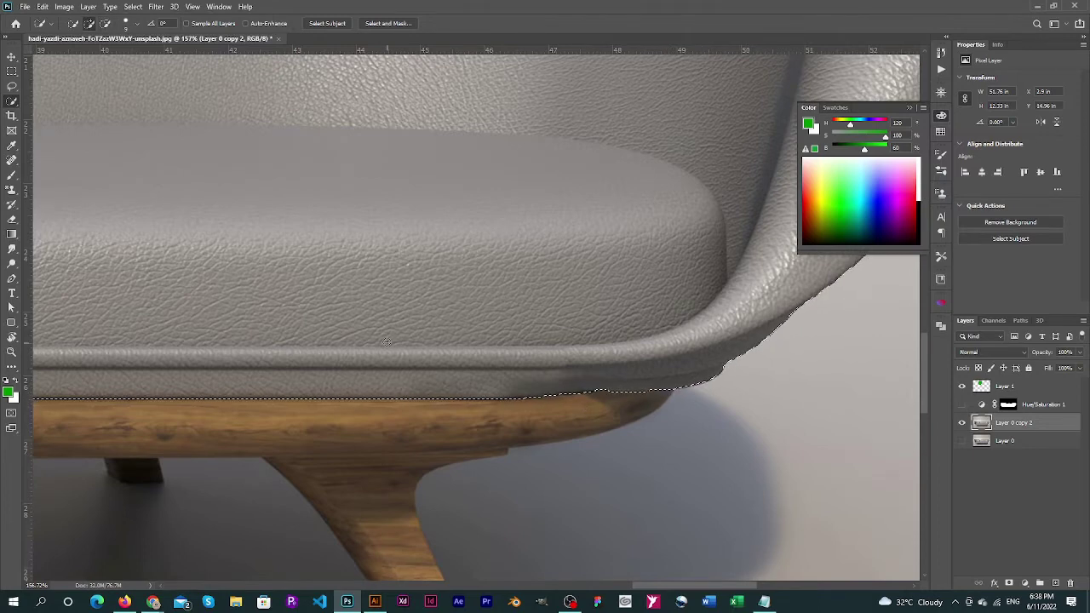
# Step: Add a layer mask to Layer 0 copy 2 from the finished sofa selection
pyautogui.keyDown('ctrl'); pyautogui.keyDown('alt'); pyautogui.click(485, 308); pyautogui.keyUp('alt'); pyautogui.keyUp('ctrl')
pyautogui.keyDown('ctrl'); pyautogui.keyDown('alt'); pyautogui.click(484, 309); pyautogui.keyUp('alt'); pyautogui.keyUp('ctrl')
pyautogui.keyDown('ctrl'); pyautogui.keyDown('alt'); pyautogui.click(482, 305); pyautogui.keyUp('alt'); pyautogui.keyUp('ctrl')
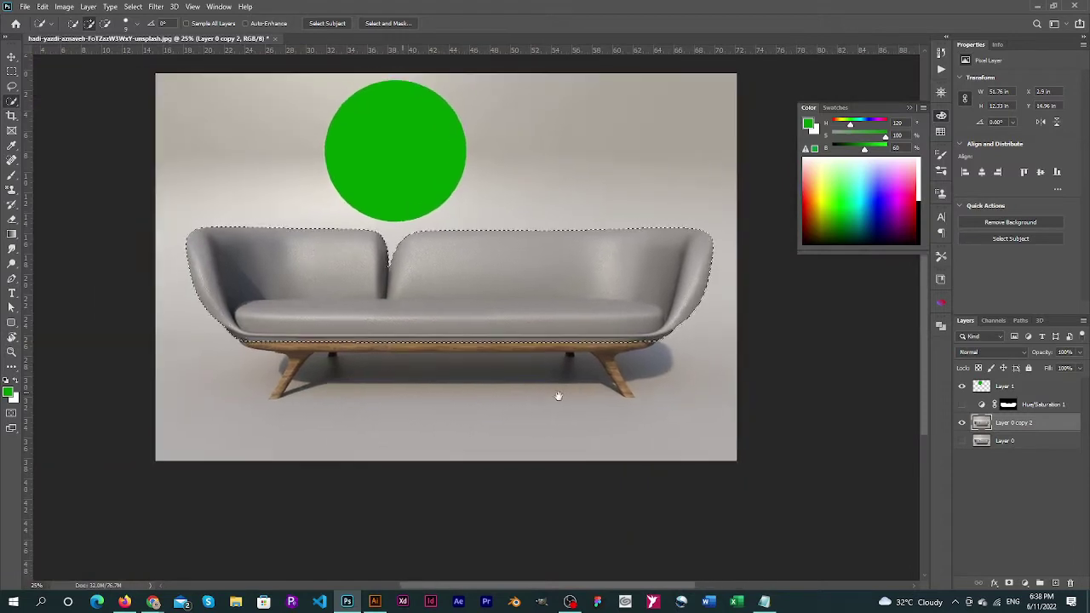
pyautogui.moveTo(558, 396); pyautogui.dragTo(562, 441)
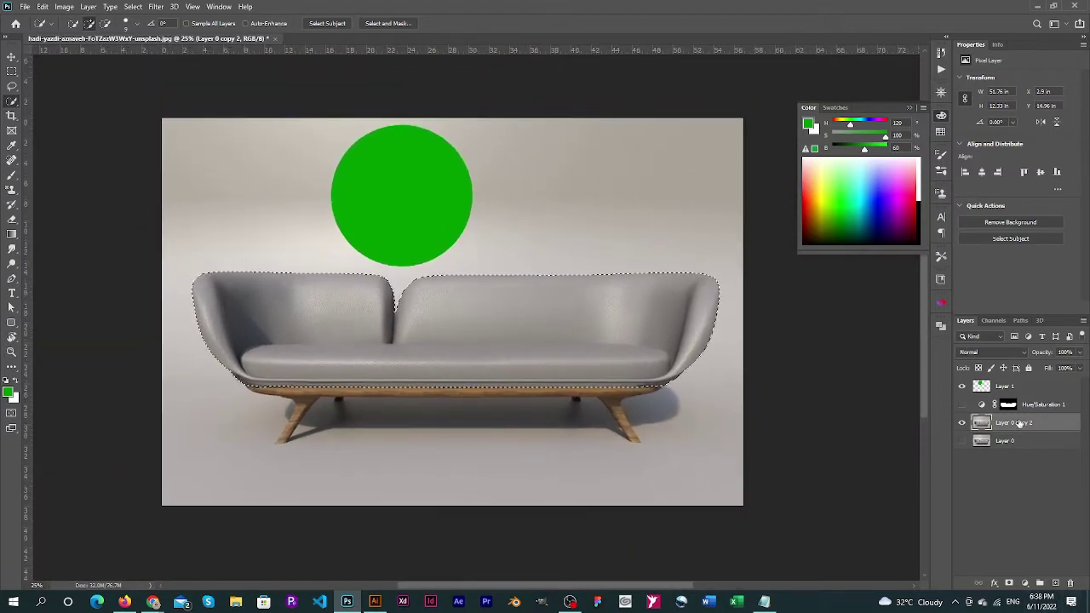
pyautogui.click(1010, 585)
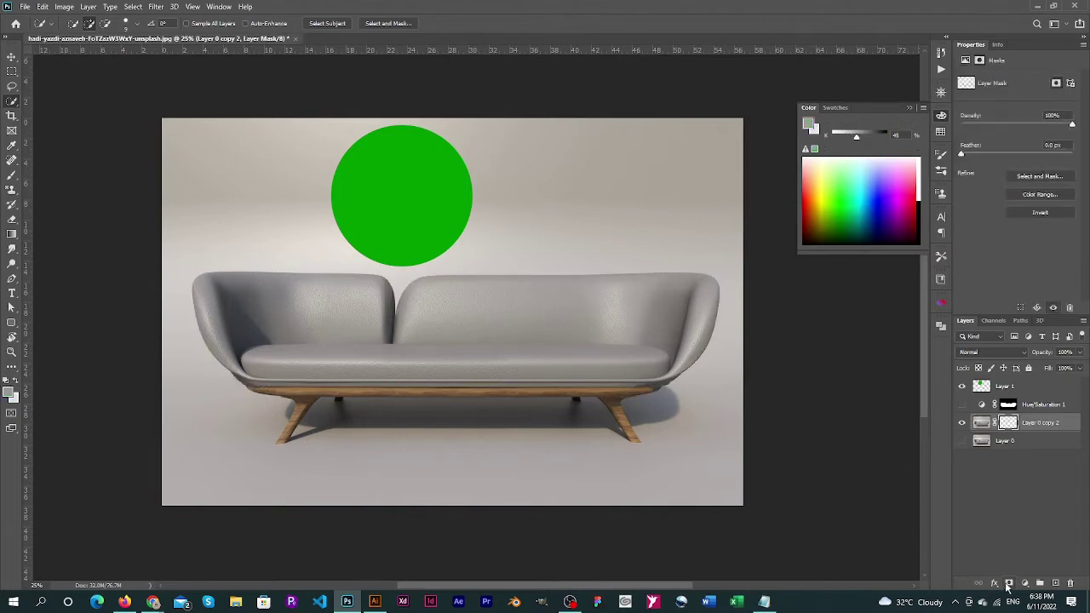
# Step: Show Layer 0 and make the layer mask of Layer 0 copy 2 active
pyautogui.click(963, 441)
pyautogui.click(1009, 410)
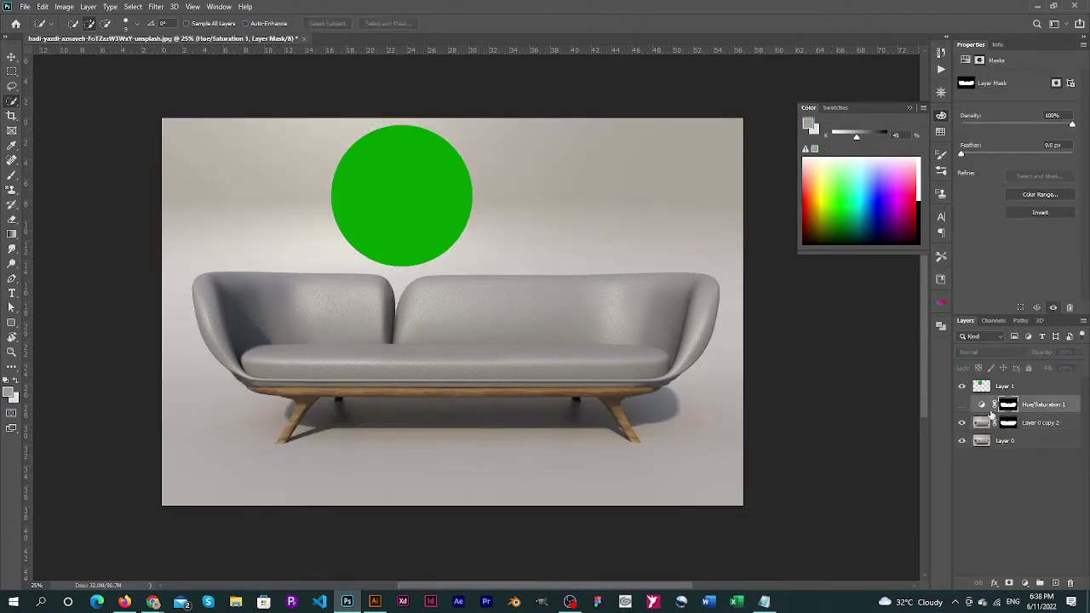
pyautogui.click(1008, 423)
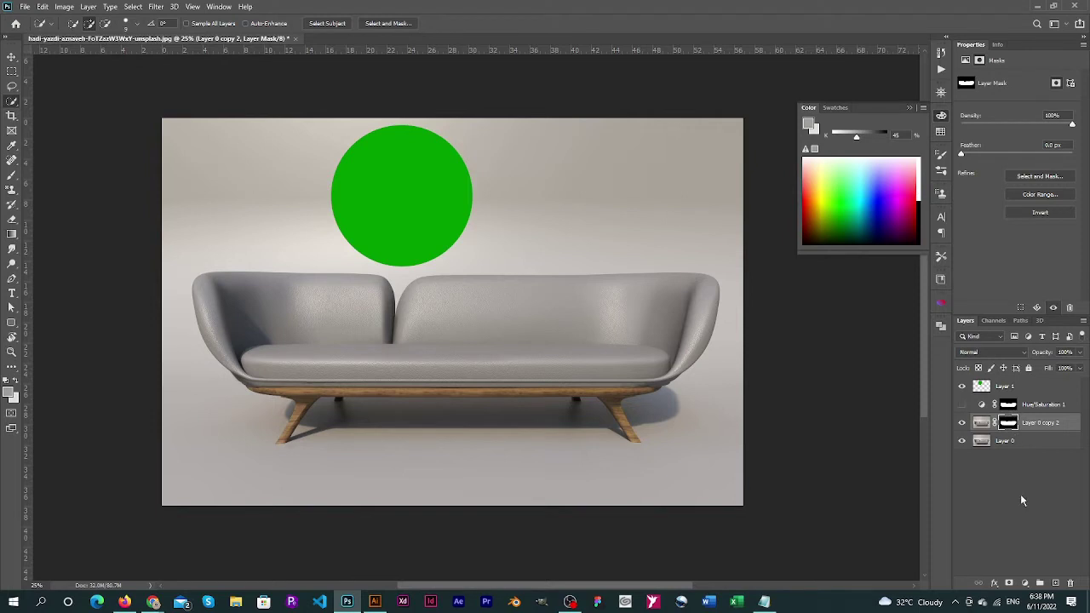
pyautogui.click(1010, 585)
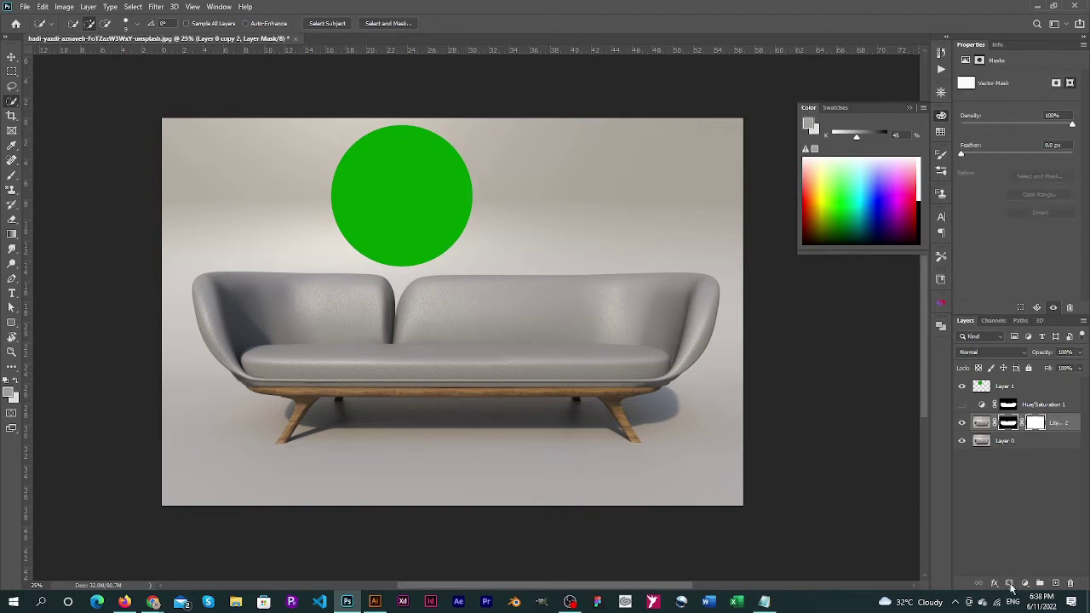
pyautogui.hotkey('ctrl', 'z')
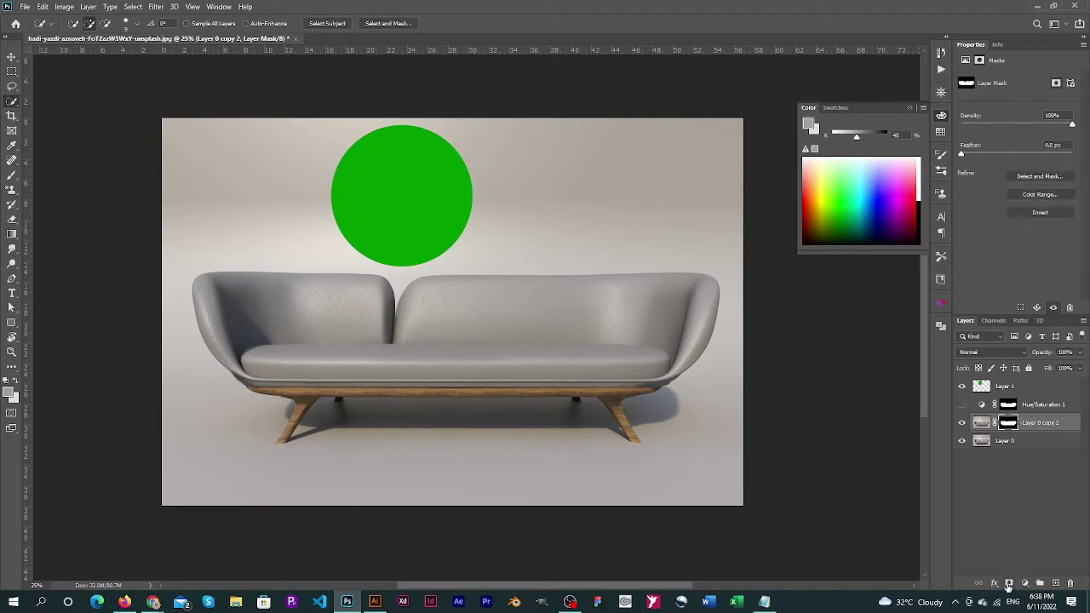
pyautogui.click(1024, 584)
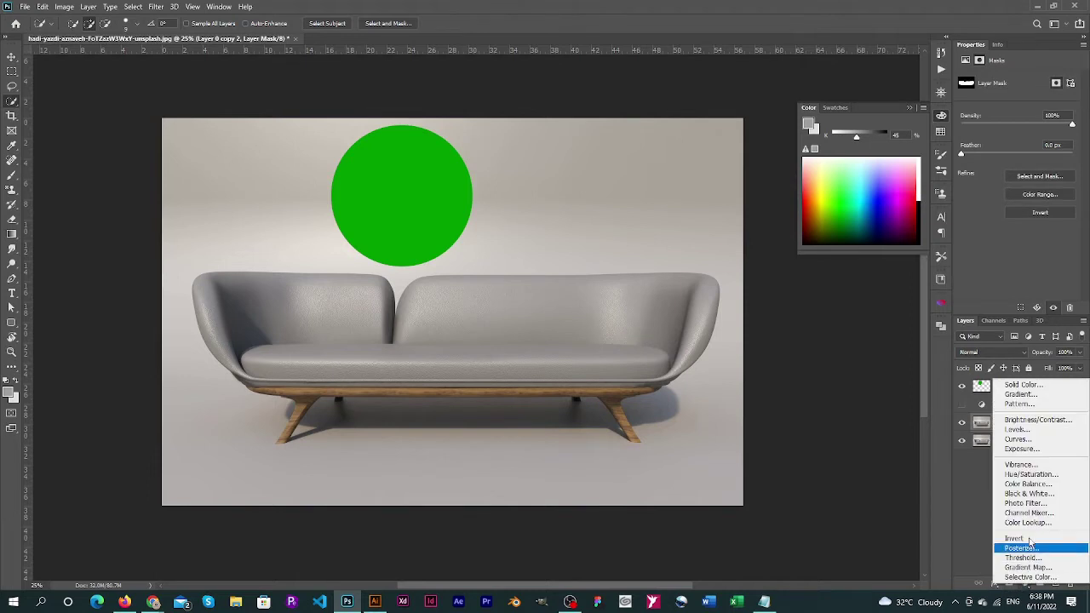
pyautogui.click(1028, 475)
pyautogui.hotkey('ctrl', 'z')
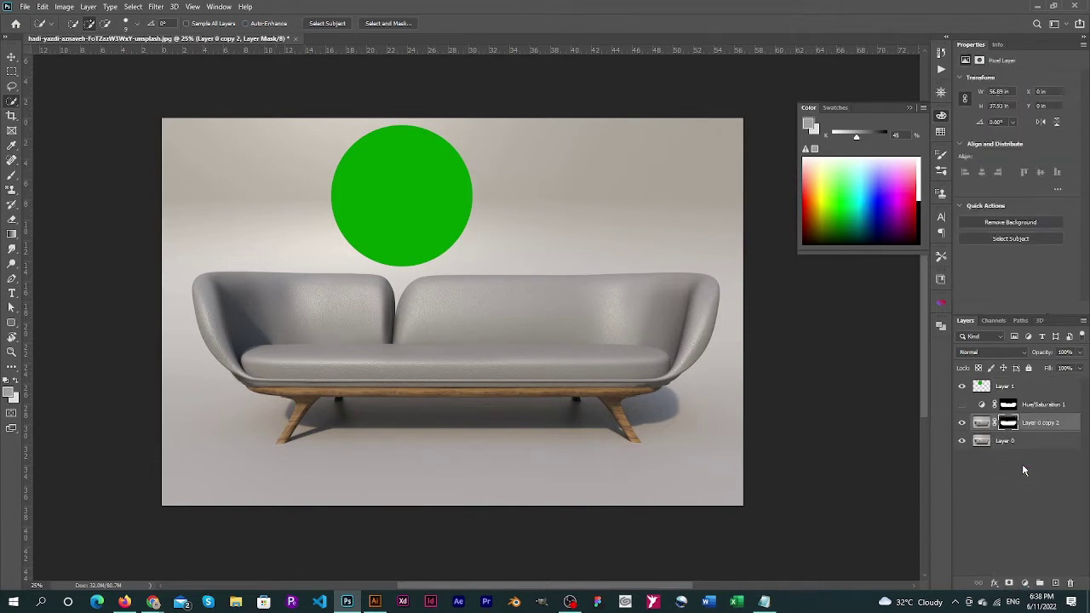
# Step: Load the mask of Layer 0 copy 2 as a selection and add a Hue/Saturation adjustment layer limited to it
pyautogui.keyDown('ctrl'); pyautogui.click(1012, 429); pyautogui.keyUp('ctrl')
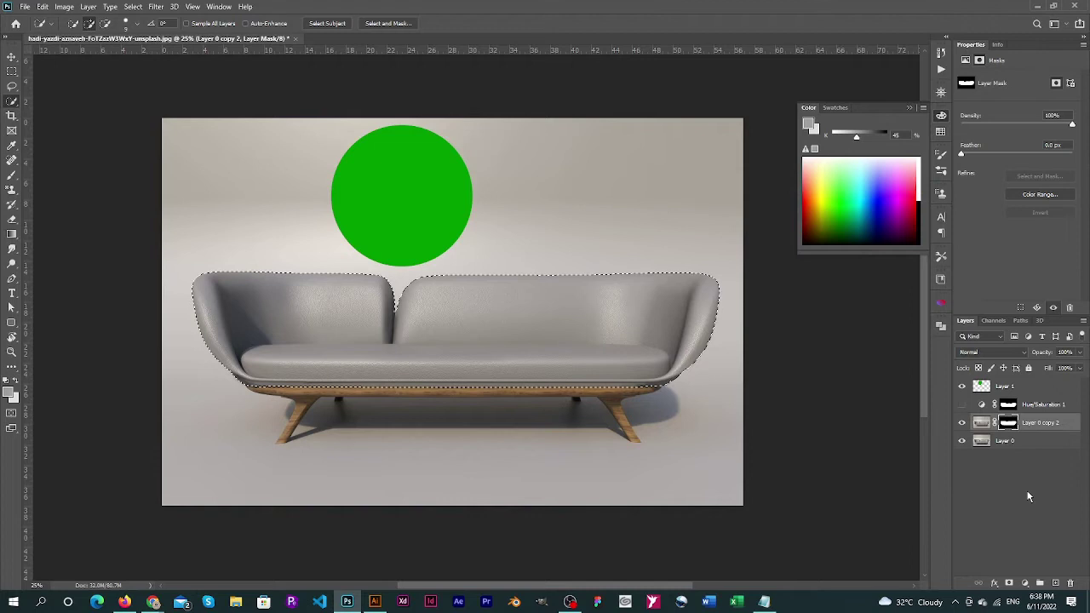
pyautogui.click(1026, 587)
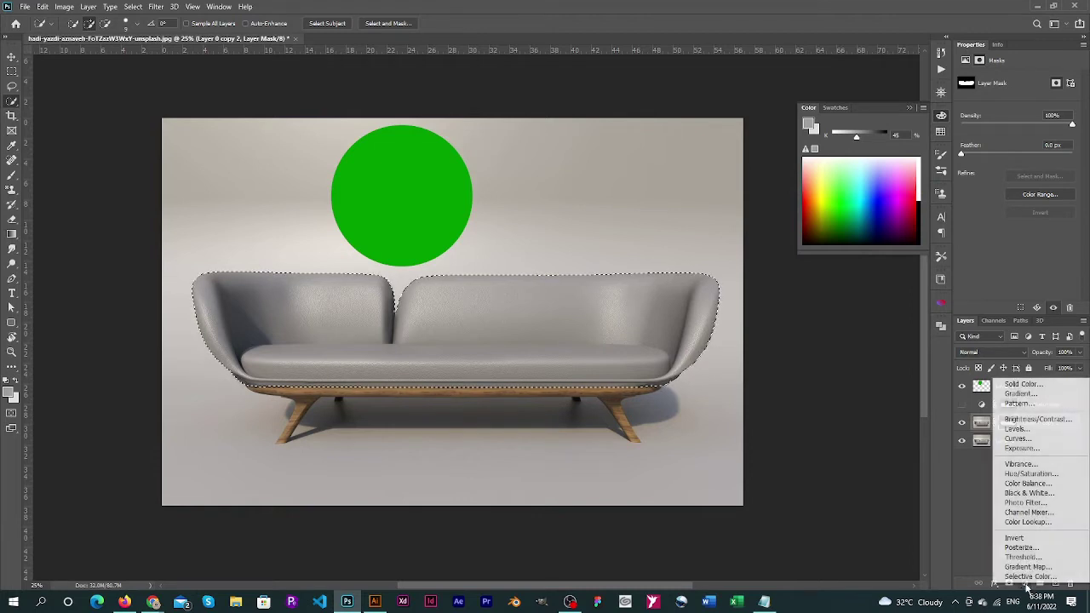
pyautogui.click(1031, 474)
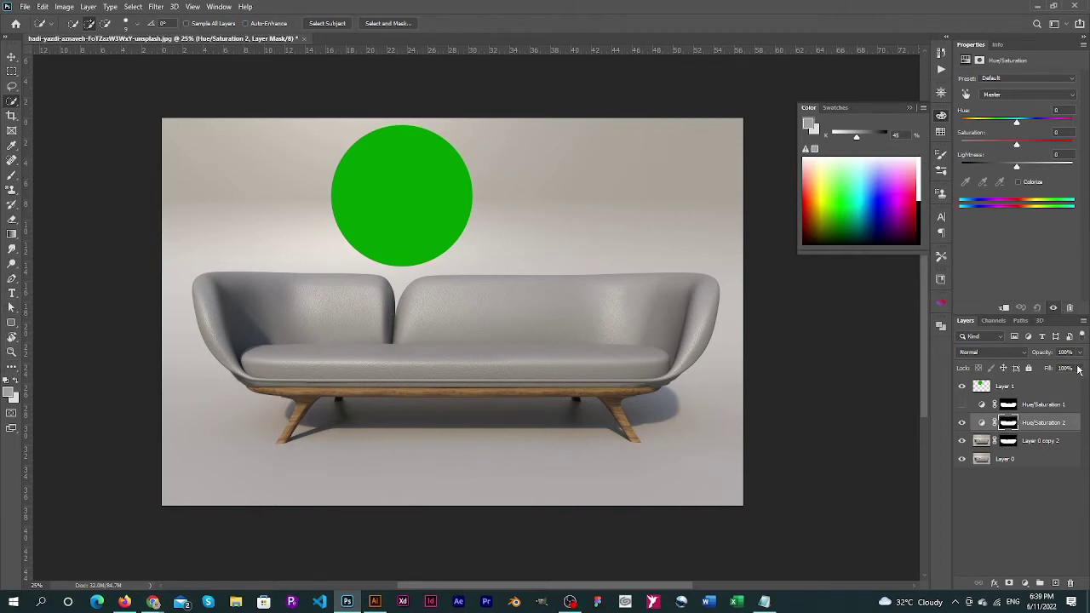
# Step: Create a new layer above Layer 1 and add the text "120-100-60" over the green circle
pyautogui.click(995, 388)
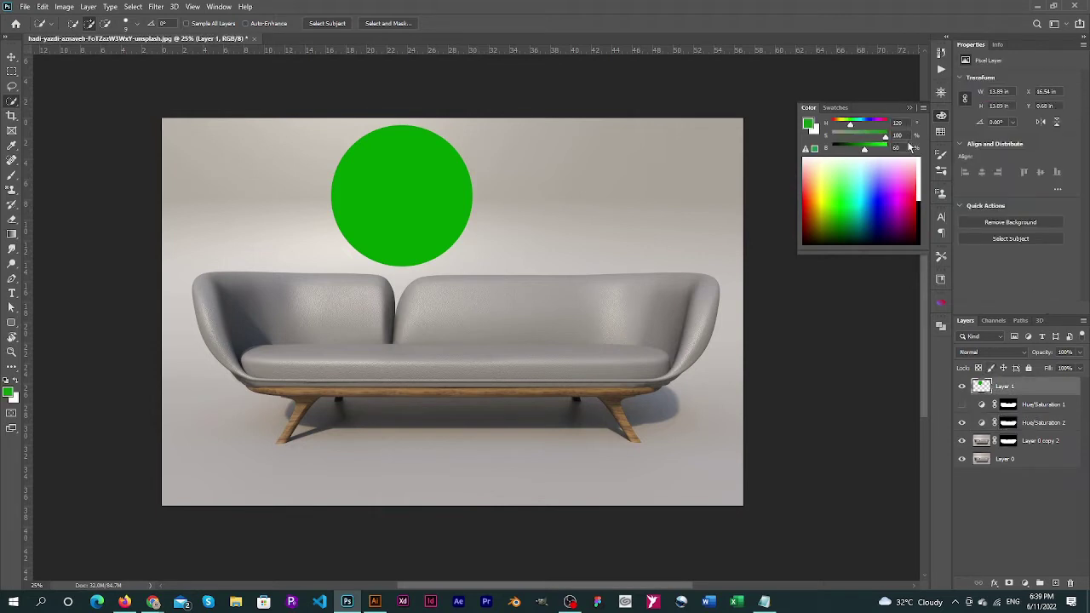
pyautogui.click(1055, 582)
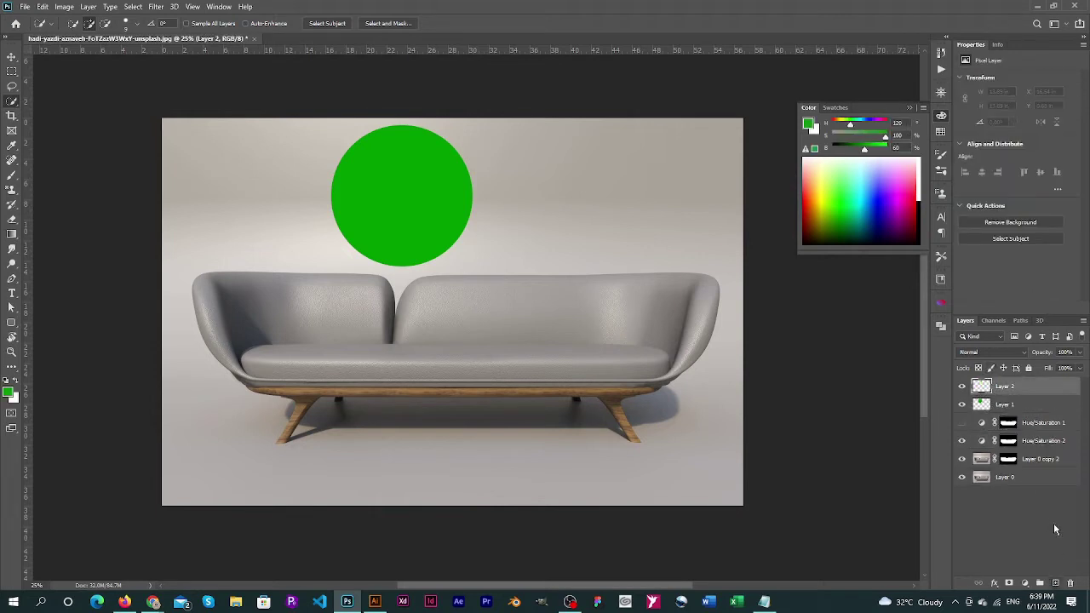
pyautogui.press('r')
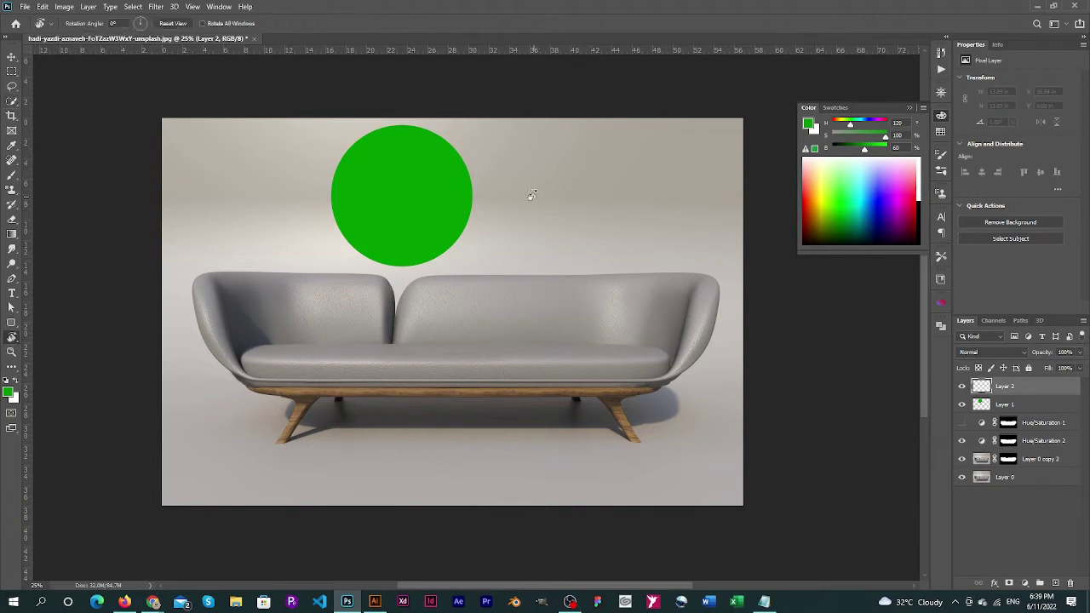
pyautogui.press('t')
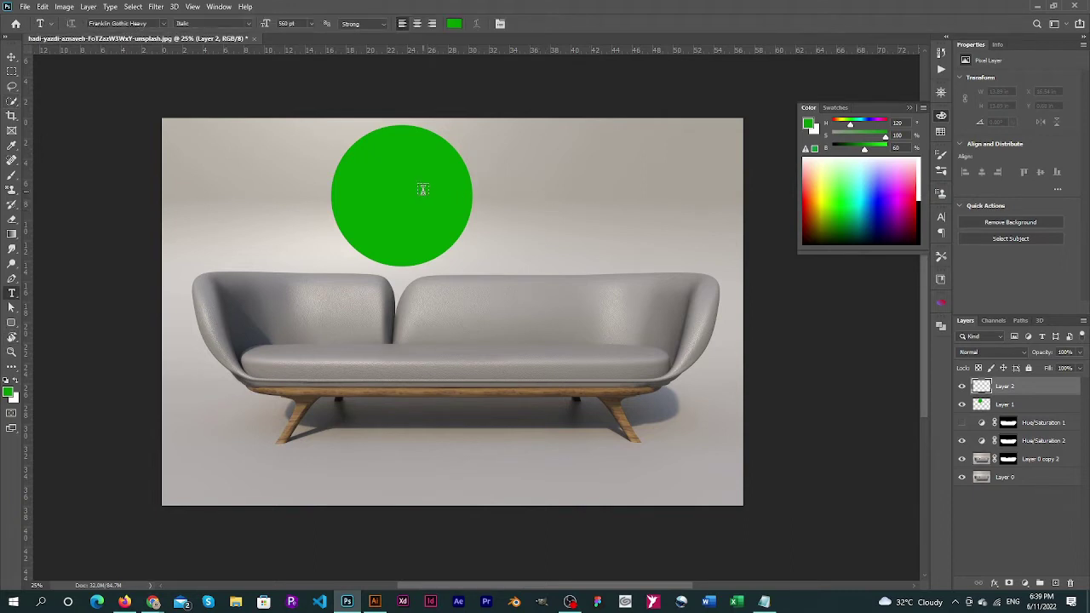
pyautogui.click(379, 183)
pyautogui.write('$30')
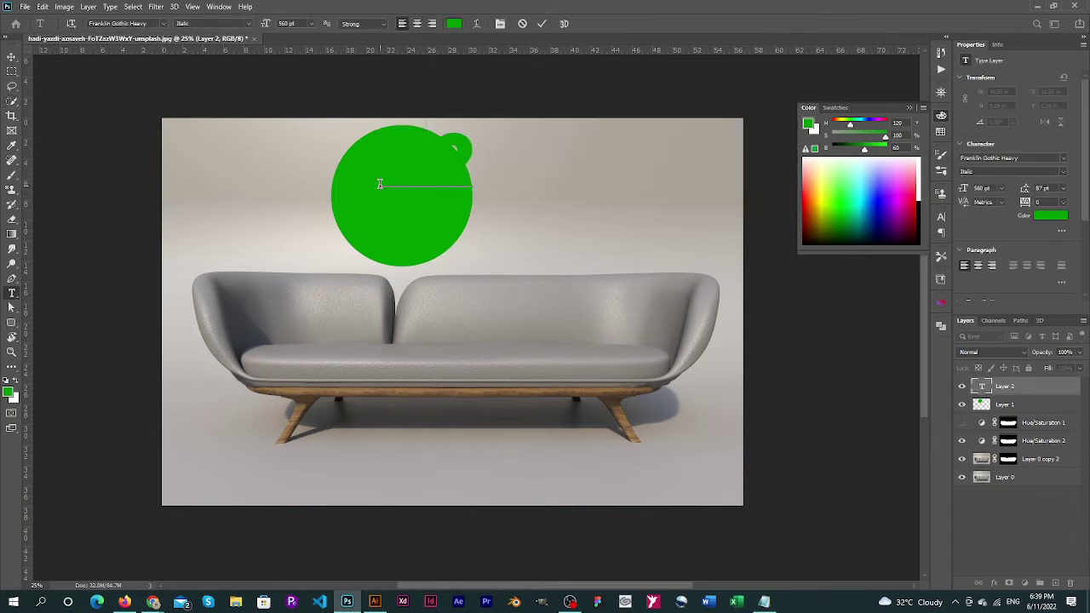
pyautogui.write('-100')
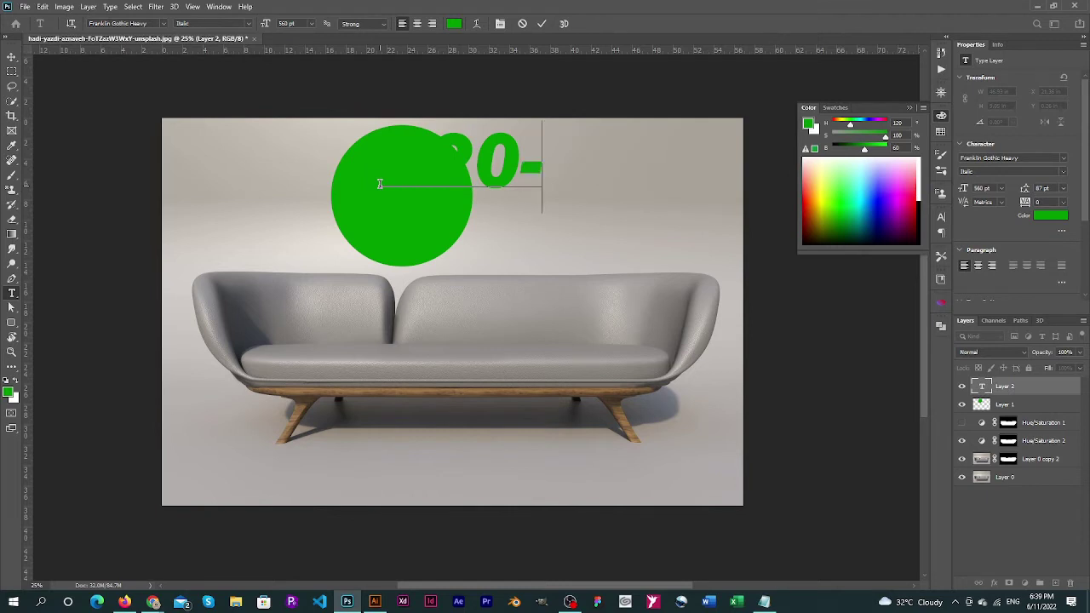
pyautogui.write('-6')
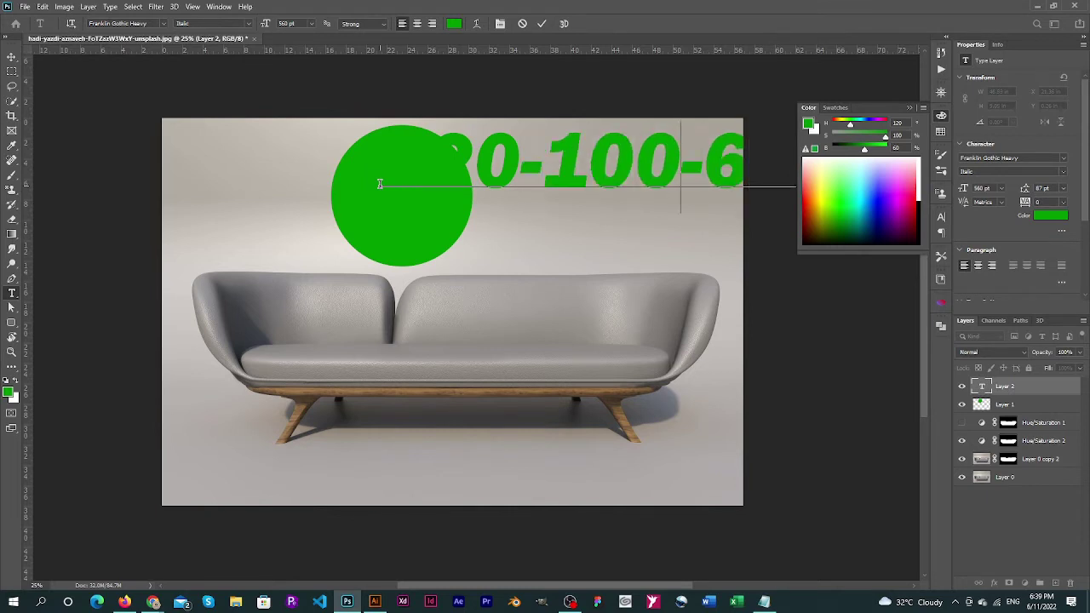
# Step: Replace the hyphens in the colour-value text with spaces so it reads "120 100 60"
pyautogui.press('BackSpace')
pyautogui.press('Left')
pyautogui.press('Left')
pyautogui.press('Left')
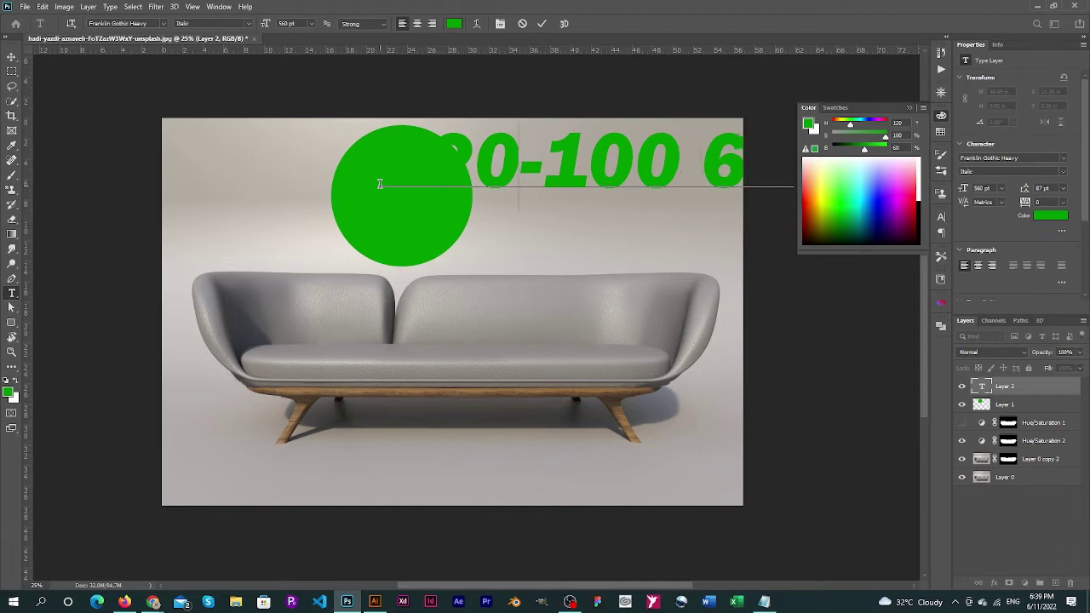
pyautogui.press('BackSpace')
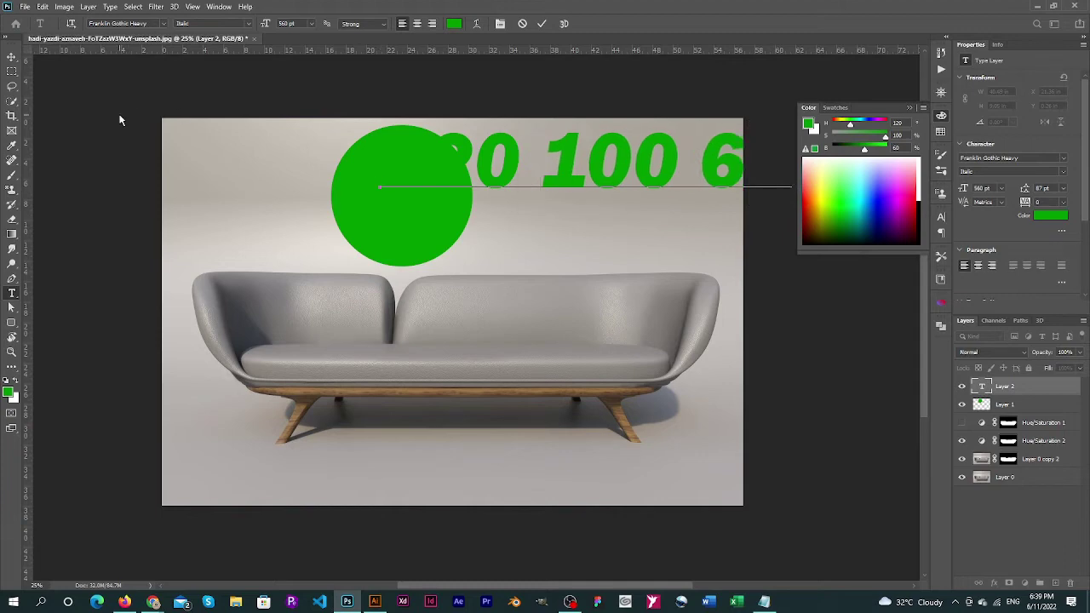
# Step: Change the colour of the whole "120 100 60" text to white (ffffff)
pyautogui.click(454, 23)
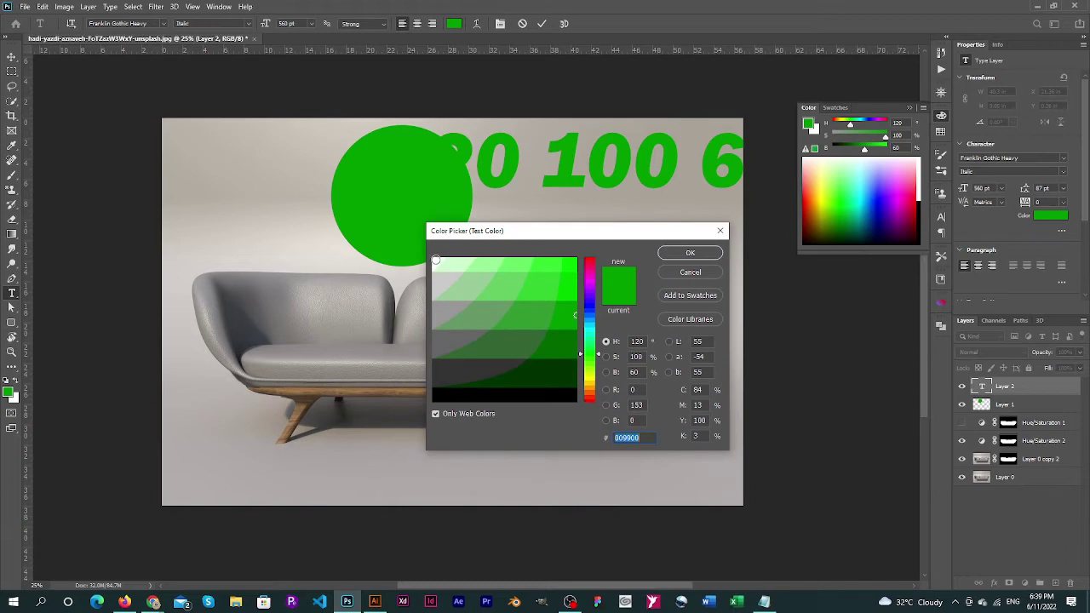
pyautogui.click(435, 259)
pyautogui.click(686, 254)
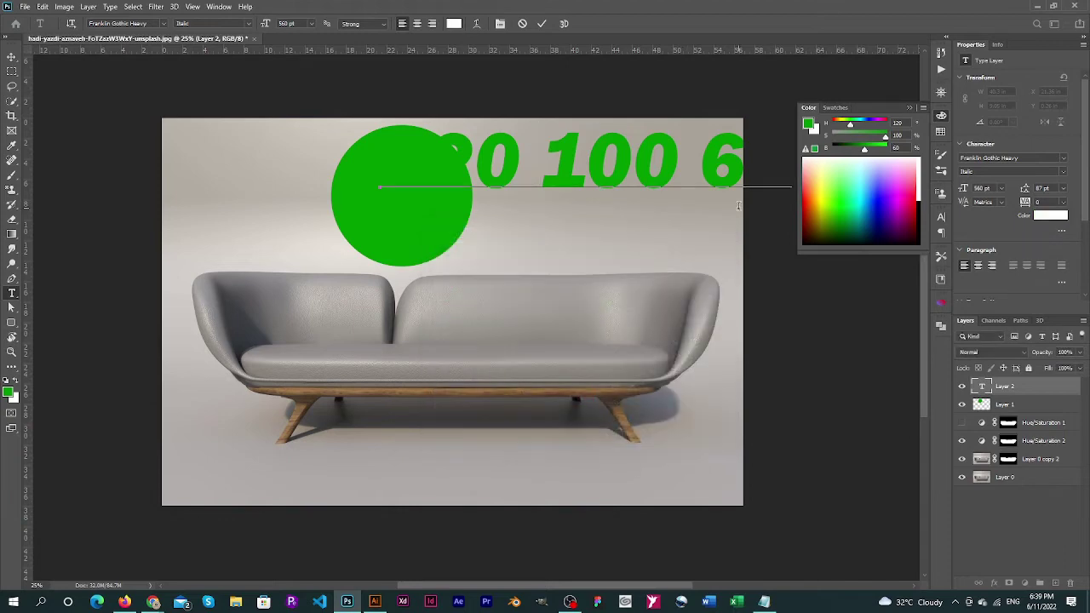
pyautogui.hotkey('ctrl', 'a')
pyautogui.click(454, 23)
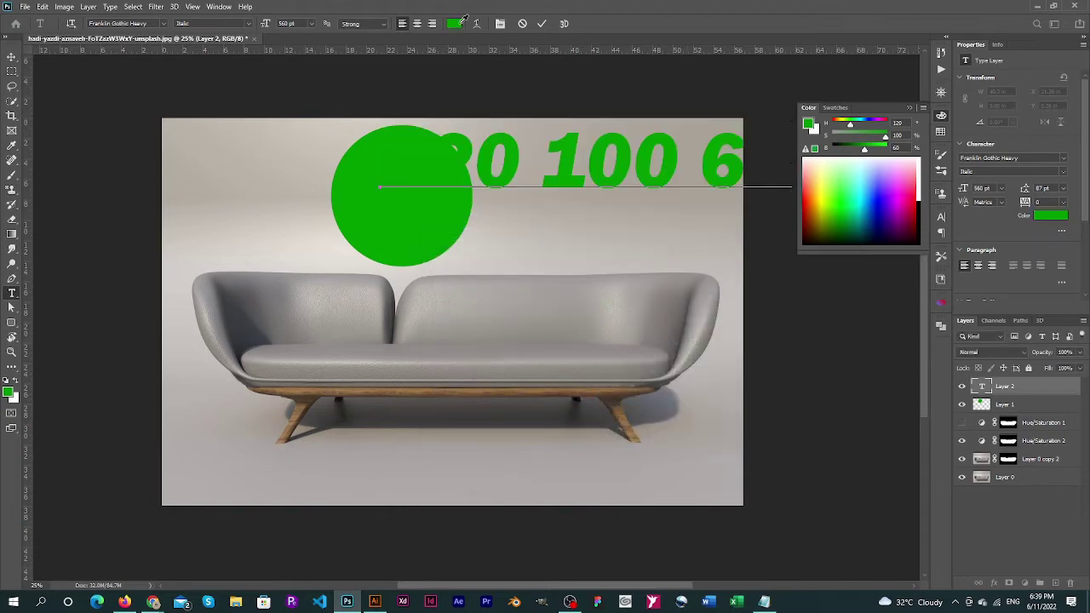
pyautogui.click(433, 260)
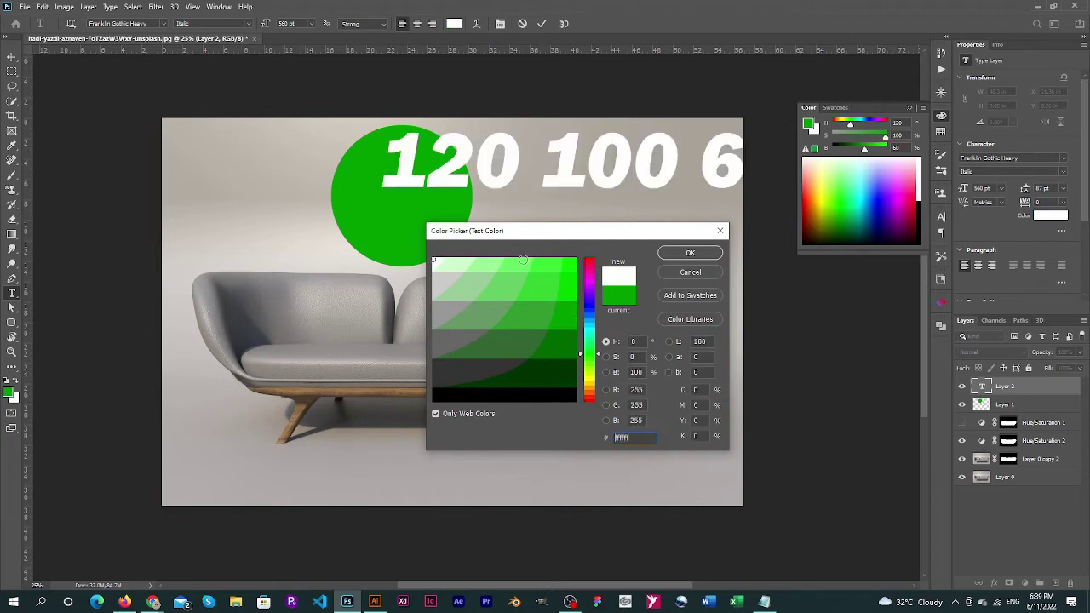
pyautogui.click(689, 253)
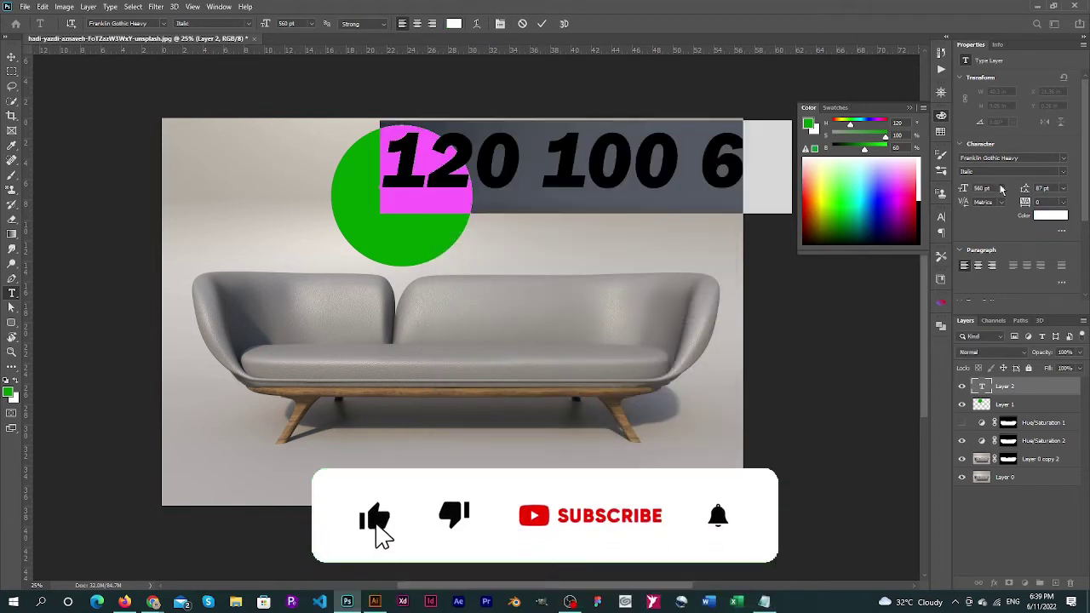
# Step: Reduce the text size to 72 pt and move the text inside the green circle
pyautogui.click(1002, 189)
pyautogui.click(995, 332)
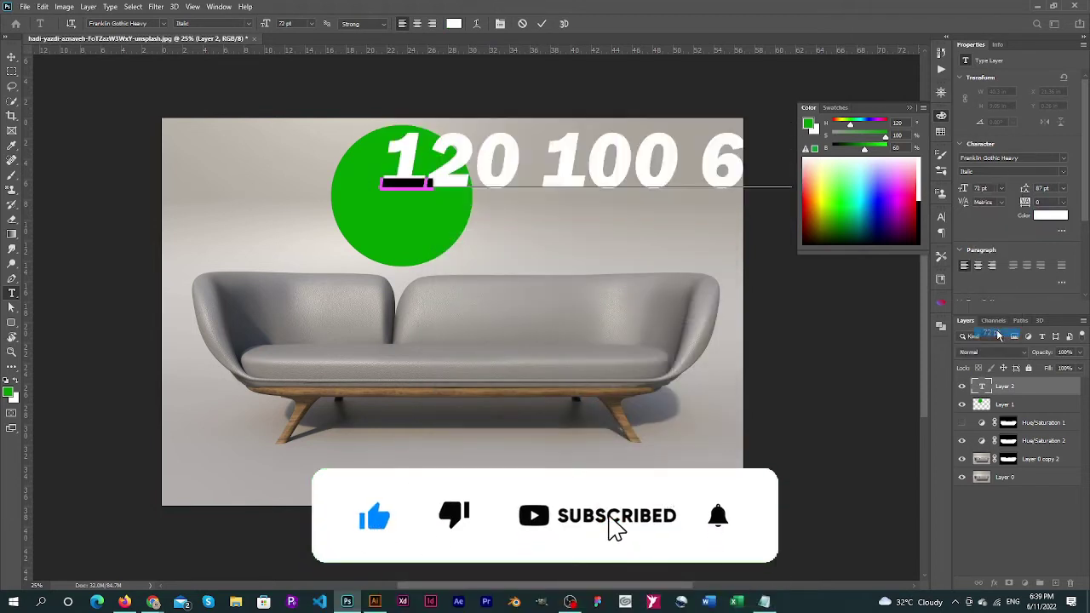
pyautogui.click(12, 56)
pyautogui.moveTo(428, 189)
pyautogui.mouseDown()
pyautogui.moveTo(418, 212)
pyautogui.moveTo(415, 202)
pyautogui.mouseUp()
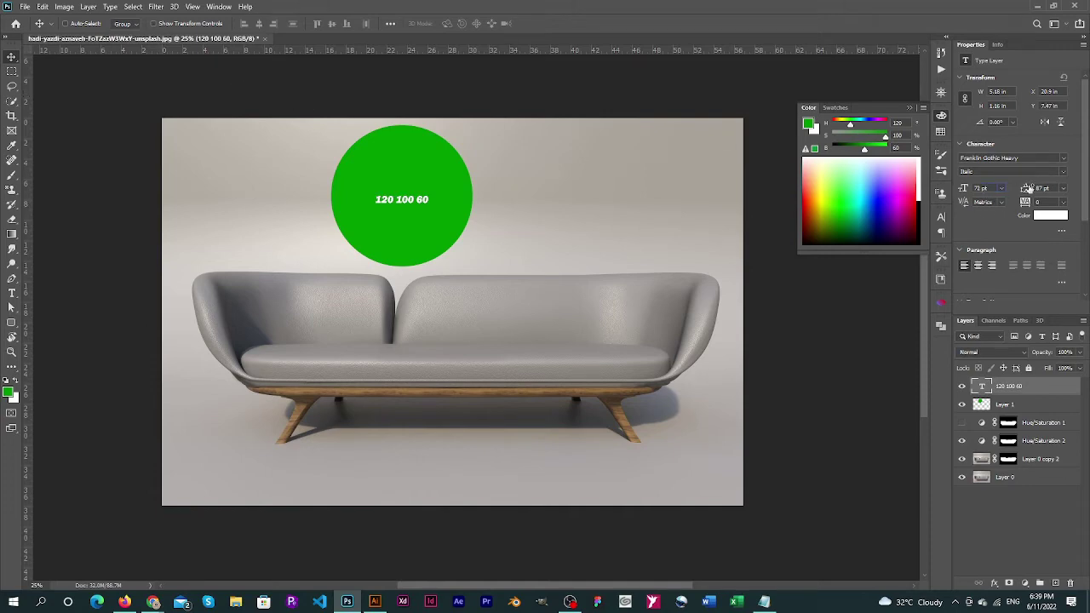
# Step: Enlarge the "120 100 60" text to 122 pt and centre it in the green circle
pyautogui.hotkey('shift', 'Up')
pyautogui.hotkey('shift', 'Up')
pyautogui.hotkey('shift', 'Up')
pyautogui.hotkey('shift', 'Up')
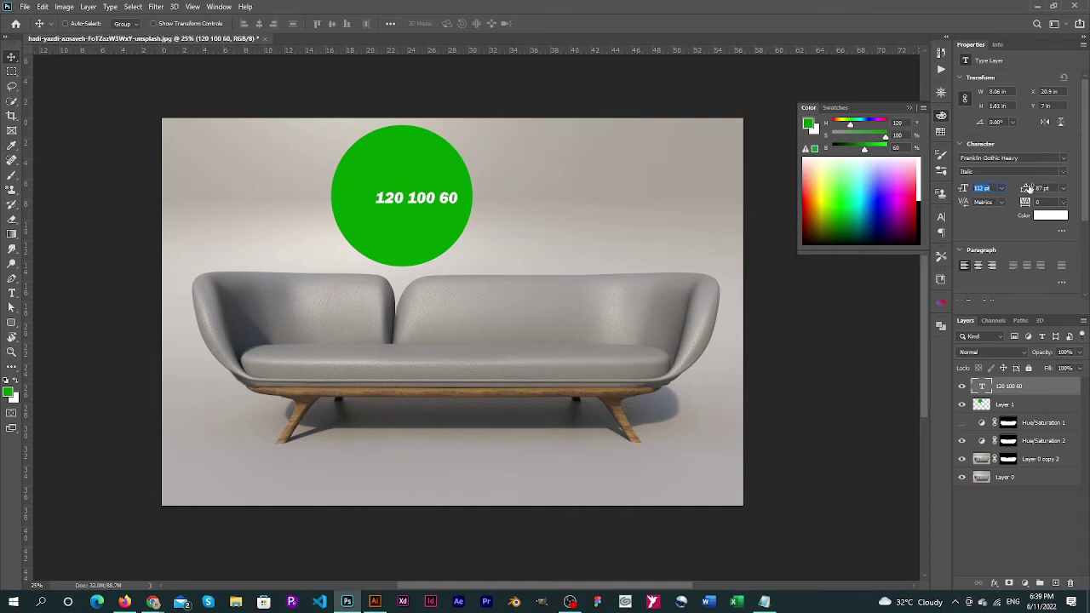
pyautogui.hotkey('shift', 'Up')
pyautogui.moveTo(437, 202)
pyautogui.mouseDown()
pyautogui.moveTo(414, 201)
pyautogui.moveTo(433, 201)
pyautogui.mouseUp()
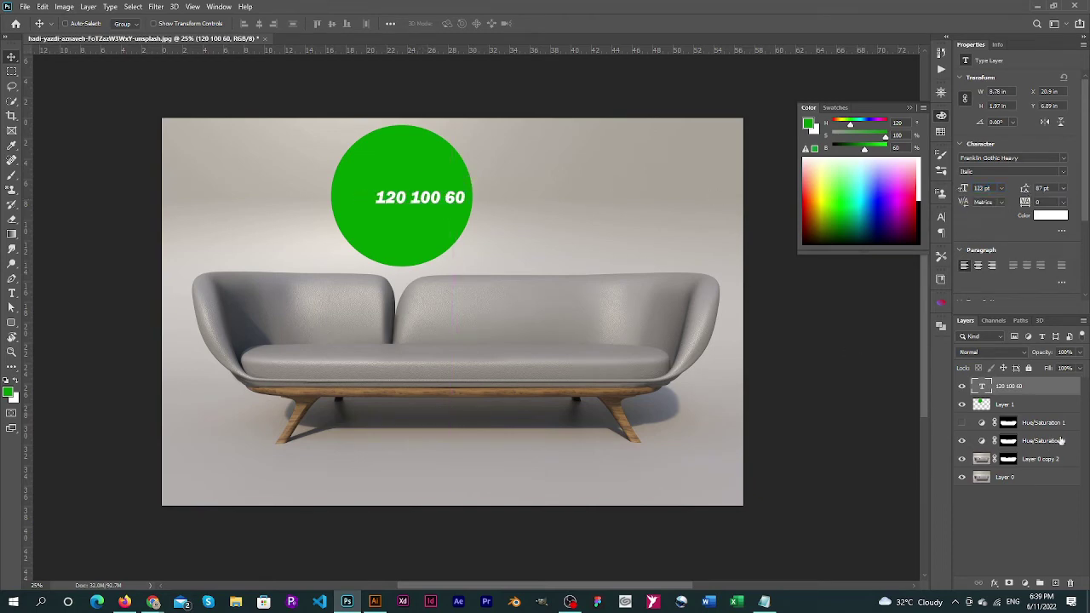
pyautogui.click(983, 442)
pyautogui.click(983, 442)
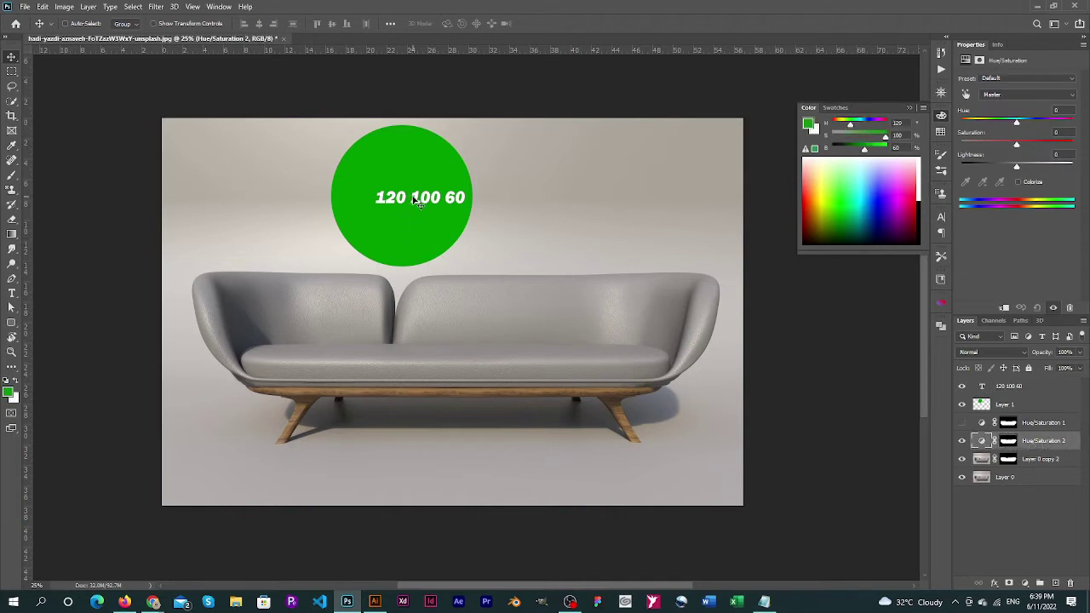
pyautogui.moveTo(409, 200); pyautogui.dragTo(397, 203)
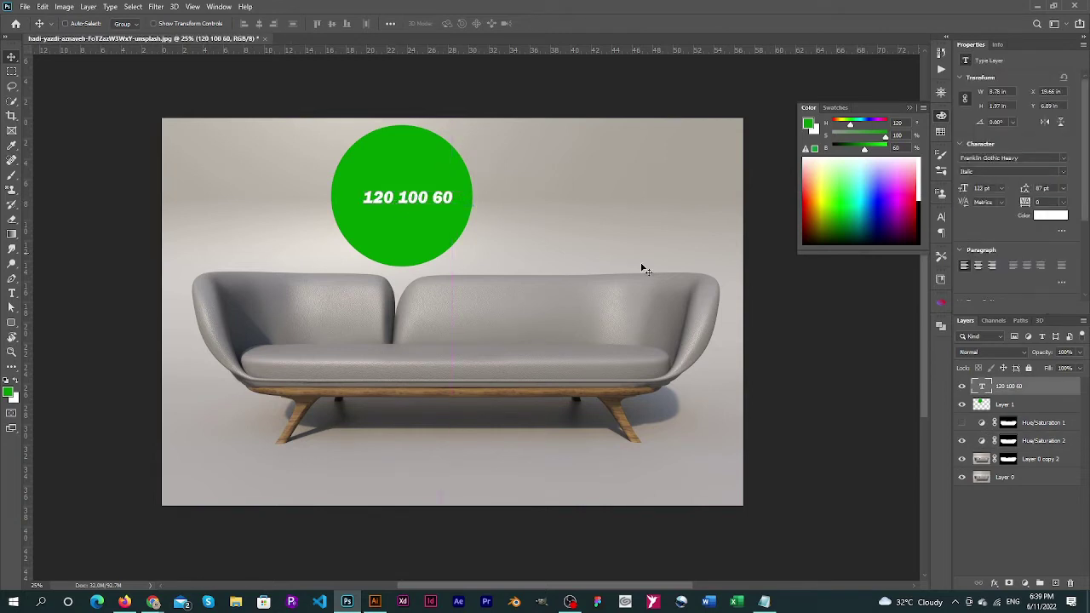
# Step: Colorize the sofa green in the Hue/Saturation 2 layer with hue 121, saturation 60 and lightness -12
pyautogui.click(982, 441)
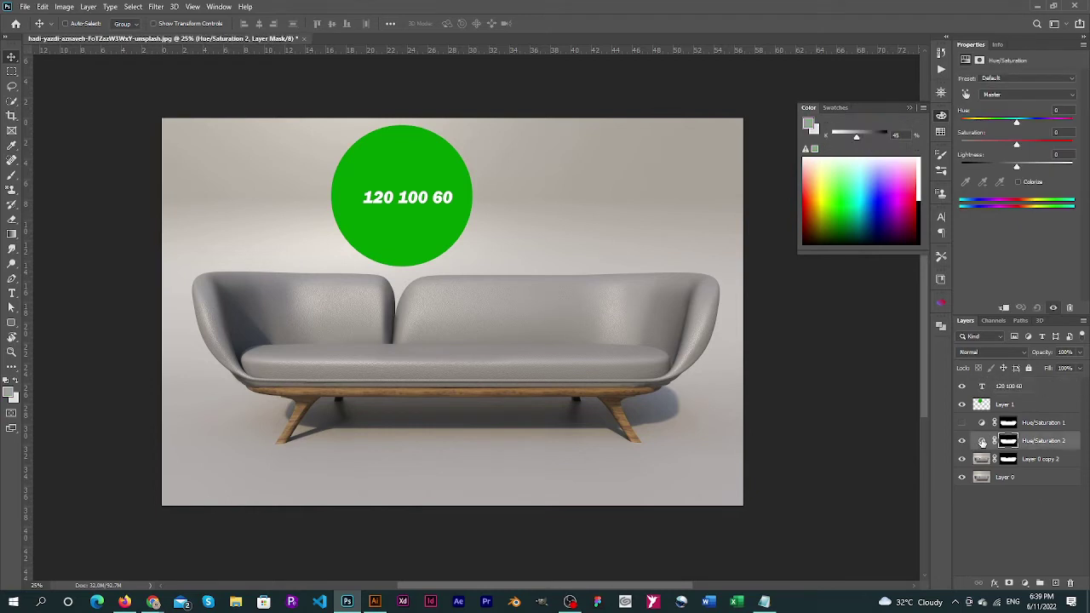
pyautogui.click(1018, 183)
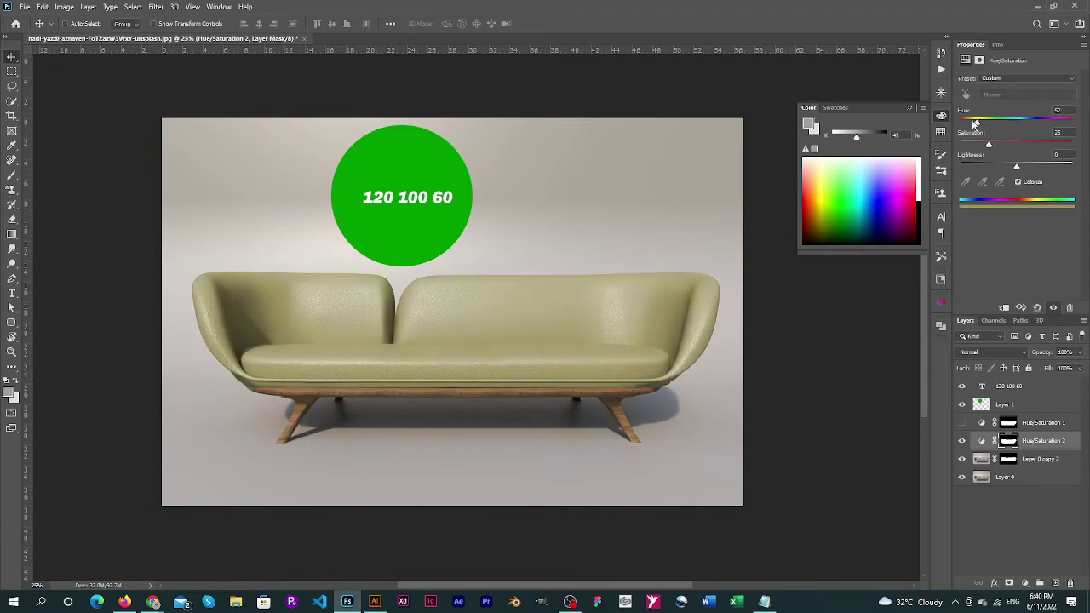
pyautogui.moveTo(976, 123); pyautogui.dragTo(1001, 125)
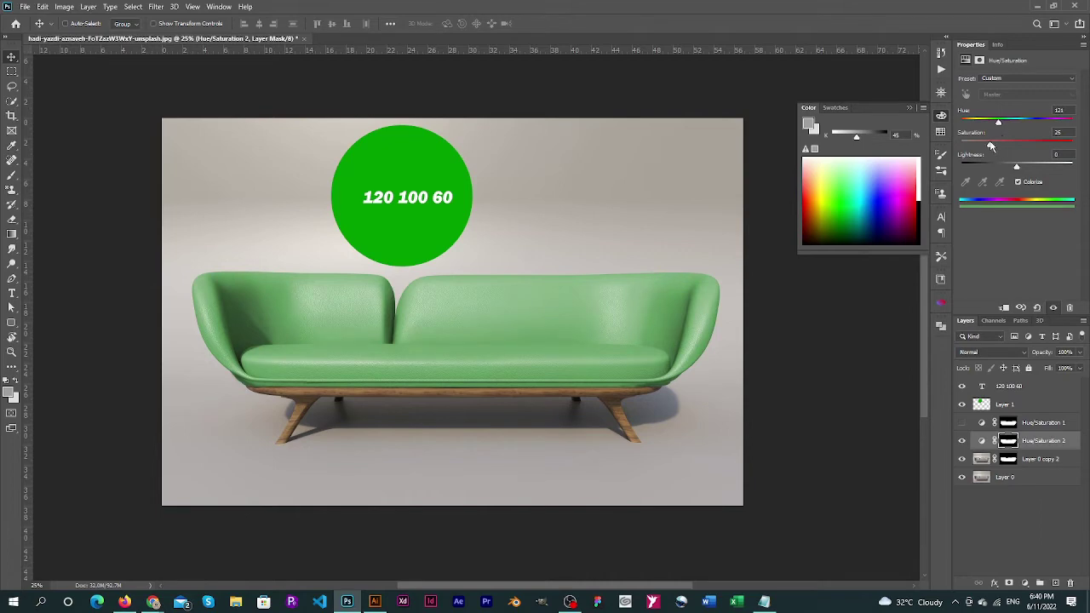
pyautogui.moveTo(990, 146); pyautogui.dragTo(1016, 145)
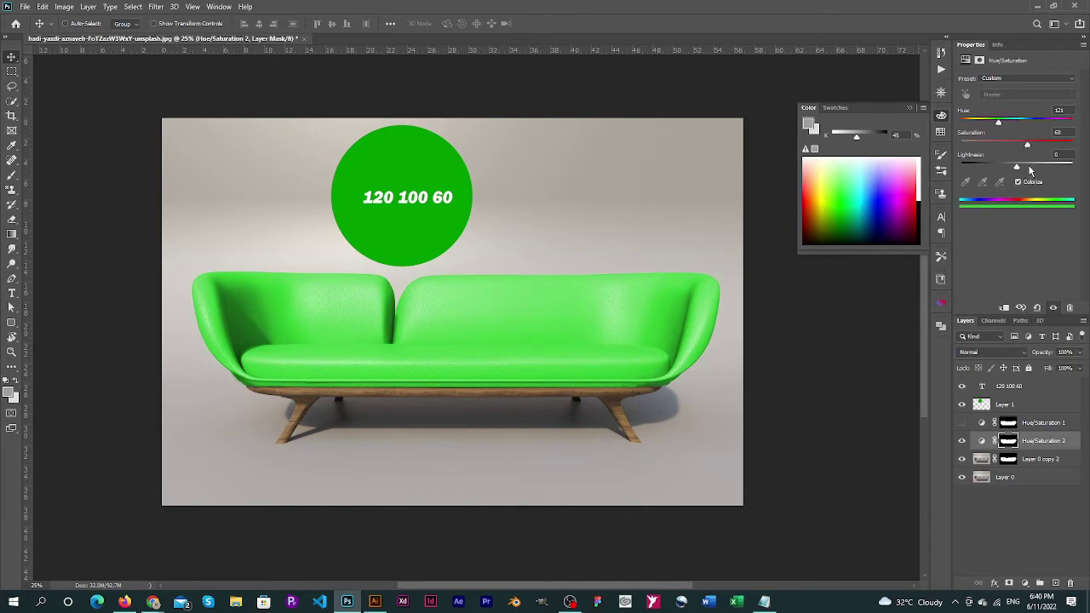
pyautogui.moveTo(1021, 170); pyautogui.dragTo(1011, 169)
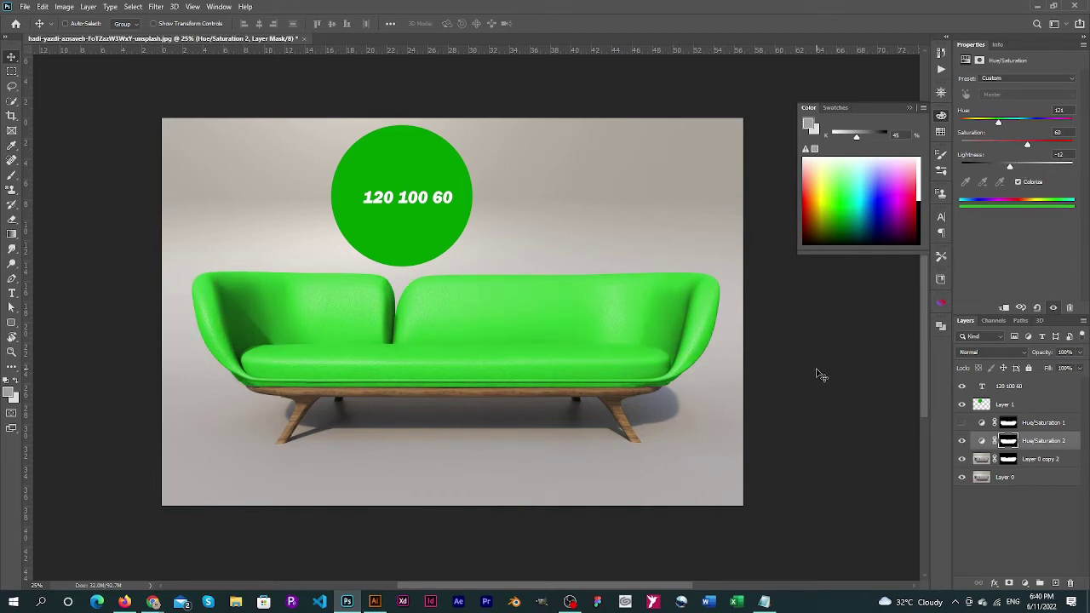
# Step: Compare the sofa with and without the green recolour by toggling the visibility of Hue/Saturation 2
pyautogui.click(962, 441)
pyautogui.click(963, 441)
pyautogui.click(963, 441)
pyautogui.click(962, 441)
pyautogui.click(962, 442)
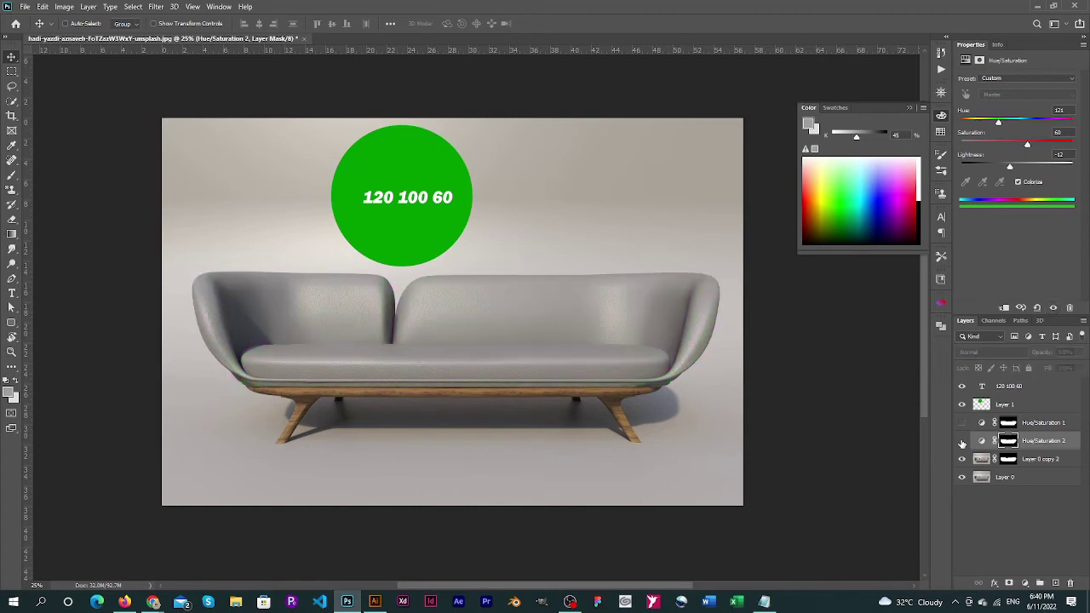
pyautogui.click(963, 441)
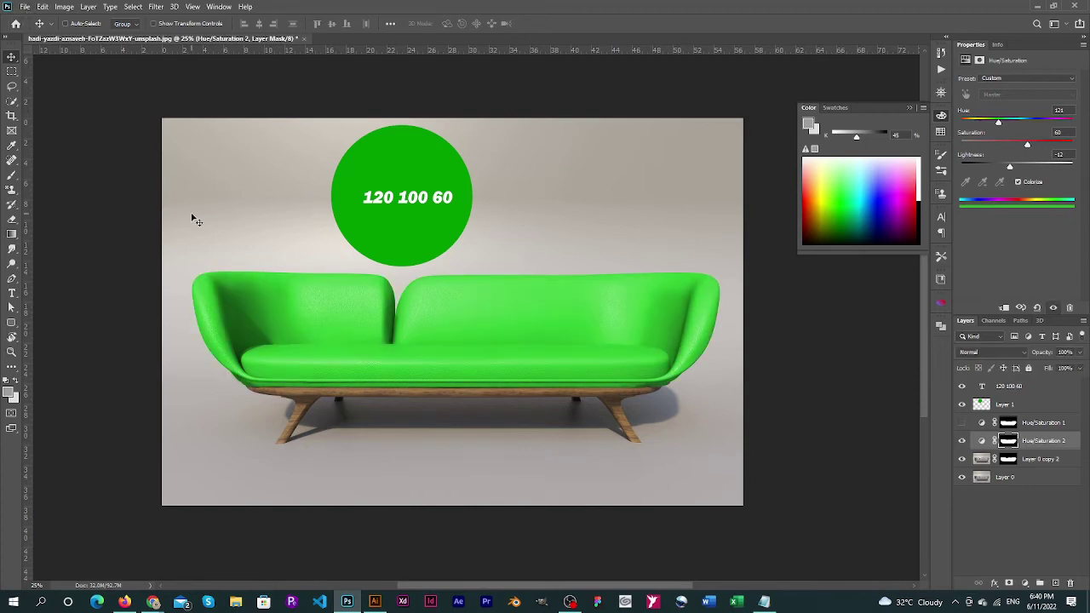
pyautogui.click(24, 6)
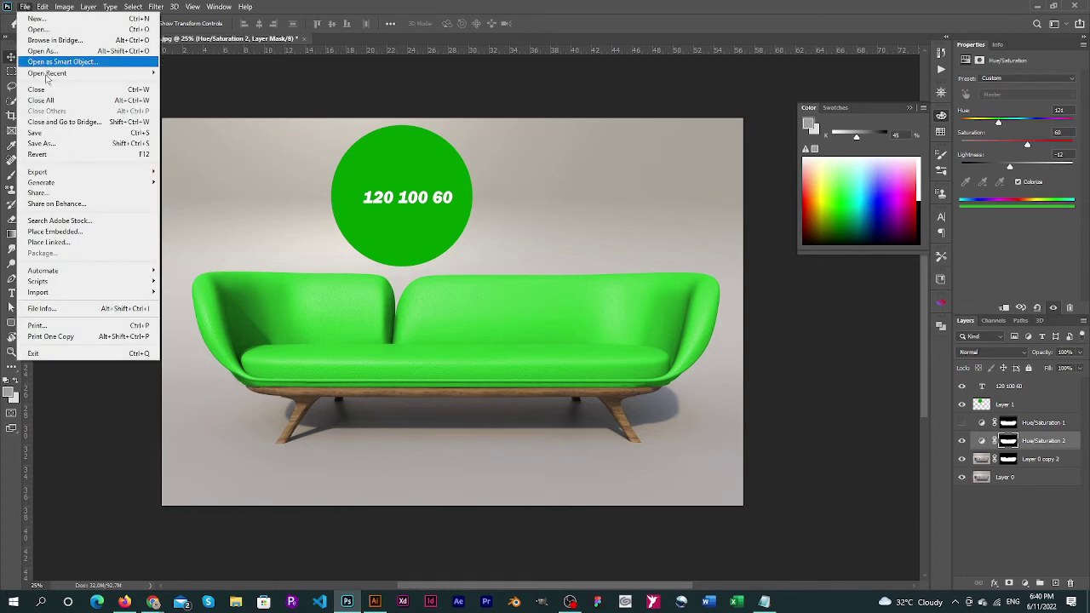
pyautogui.click(252, 178)
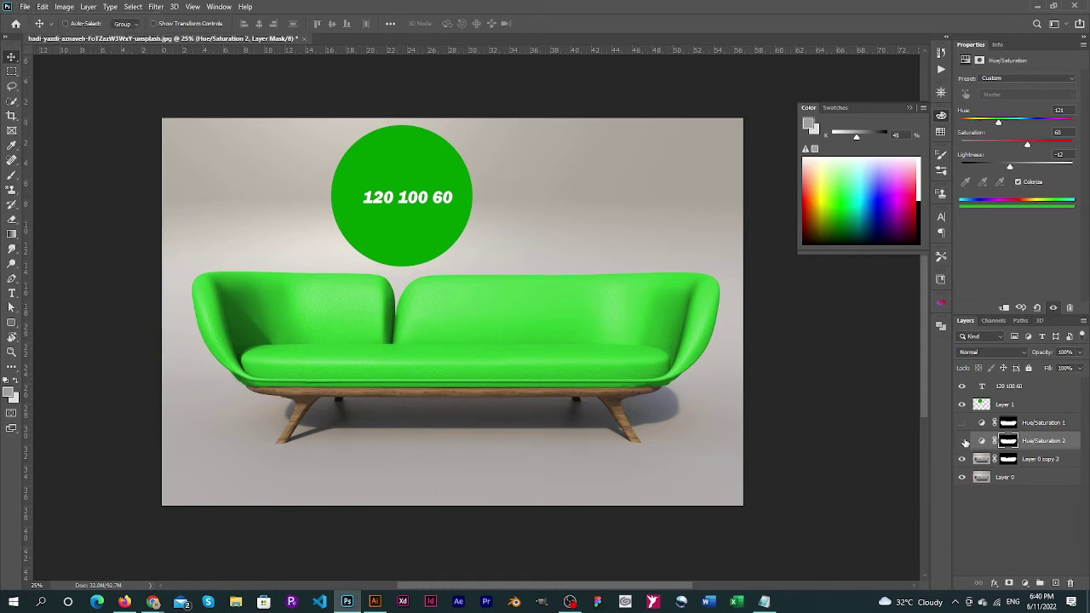
# Step: Hide Hue/Saturation 2 and add a Curves adjustment layer limited to the mask of Layer 0 copy 2
pyautogui.click(963, 440)
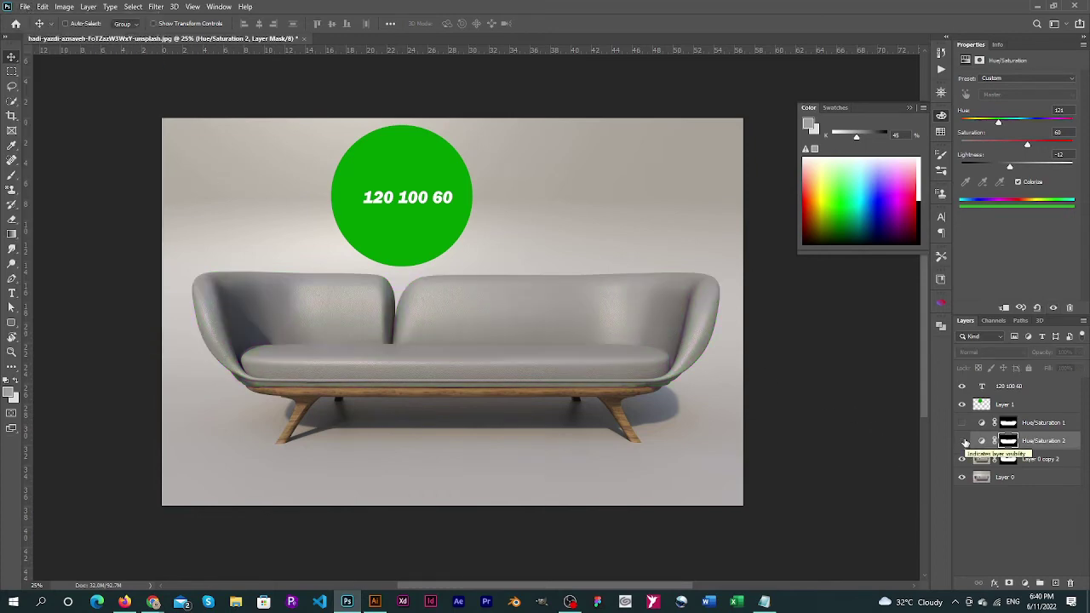
pyautogui.keyDown('ctrl'); pyautogui.click(1008, 460); pyautogui.keyUp('ctrl')
pyautogui.click(1024, 583)
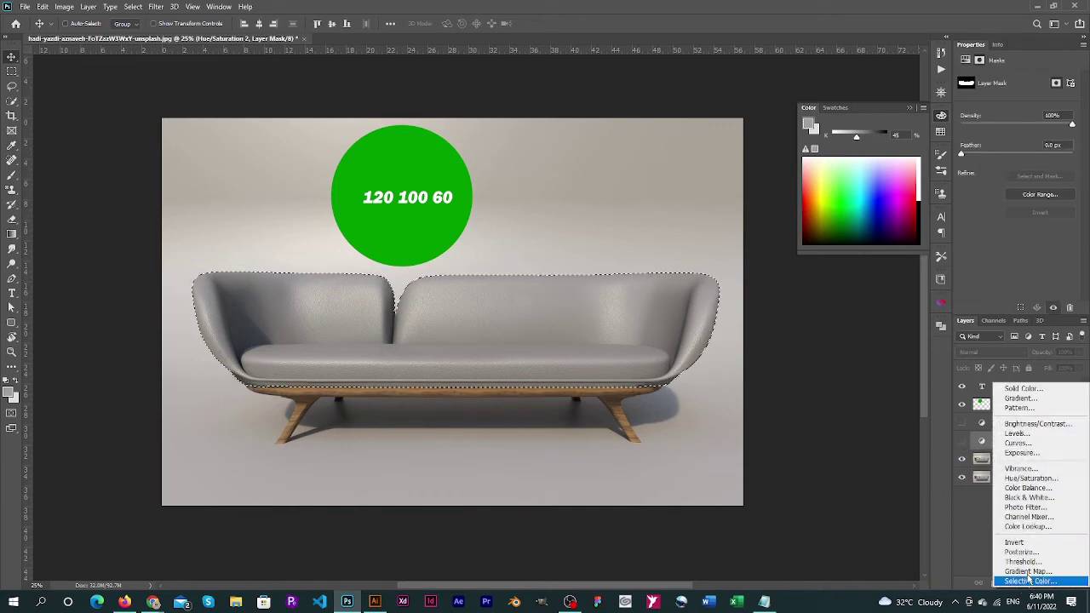
pyautogui.click(1018, 442)
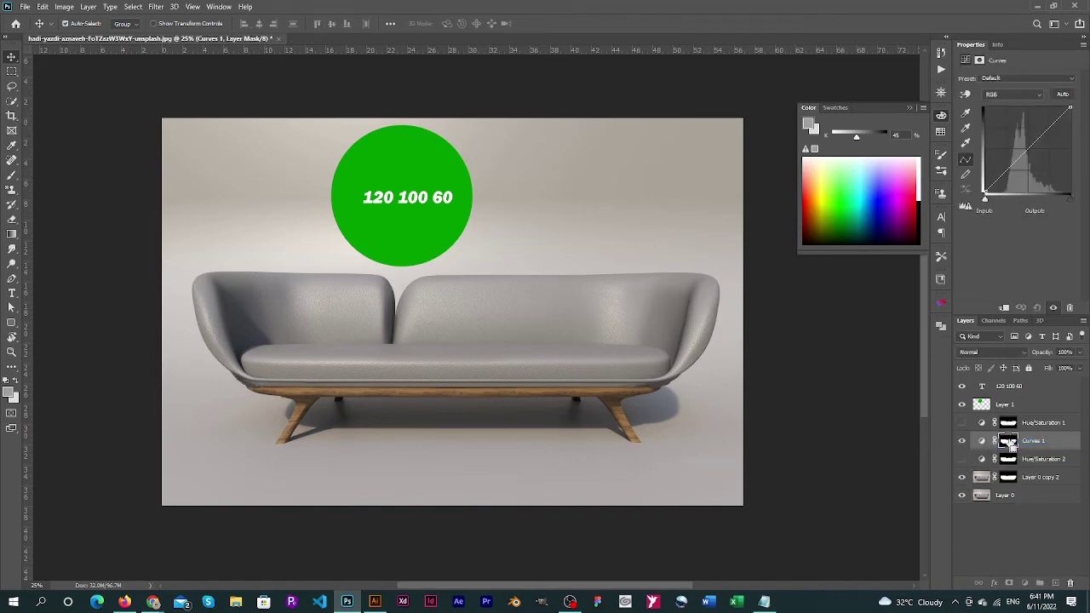
# Step: Load the Curves 1 mask as a selection and sample the seat cushion's upper edge with the on-image adjustment tool to add a curve point
pyautogui.keyDown('ctrl'); pyautogui.click(1009, 442); pyautogui.keyUp('ctrl')
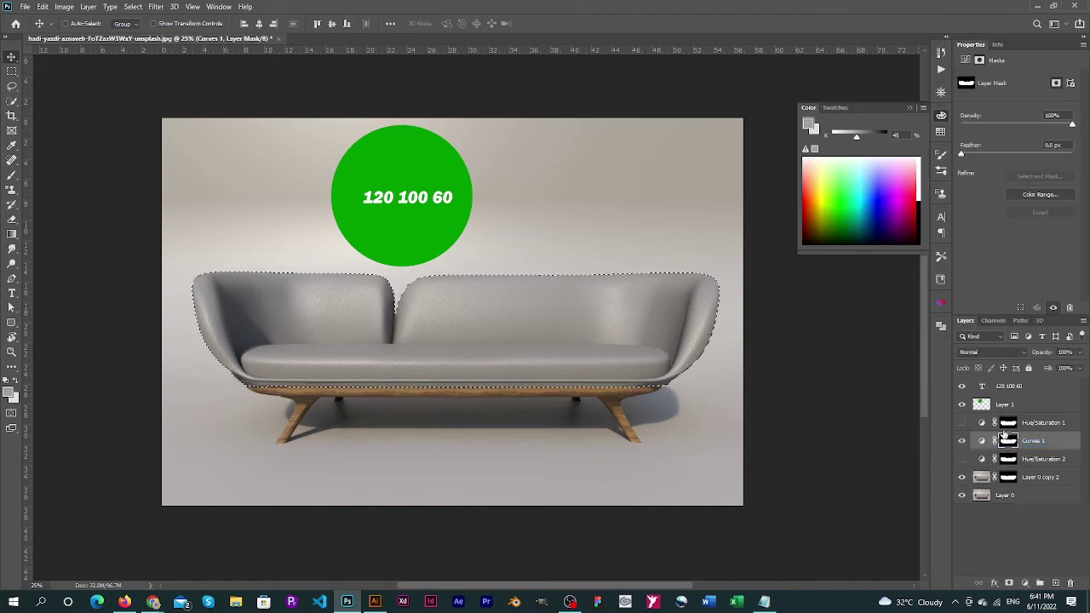
pyautogui.click(966, 60)
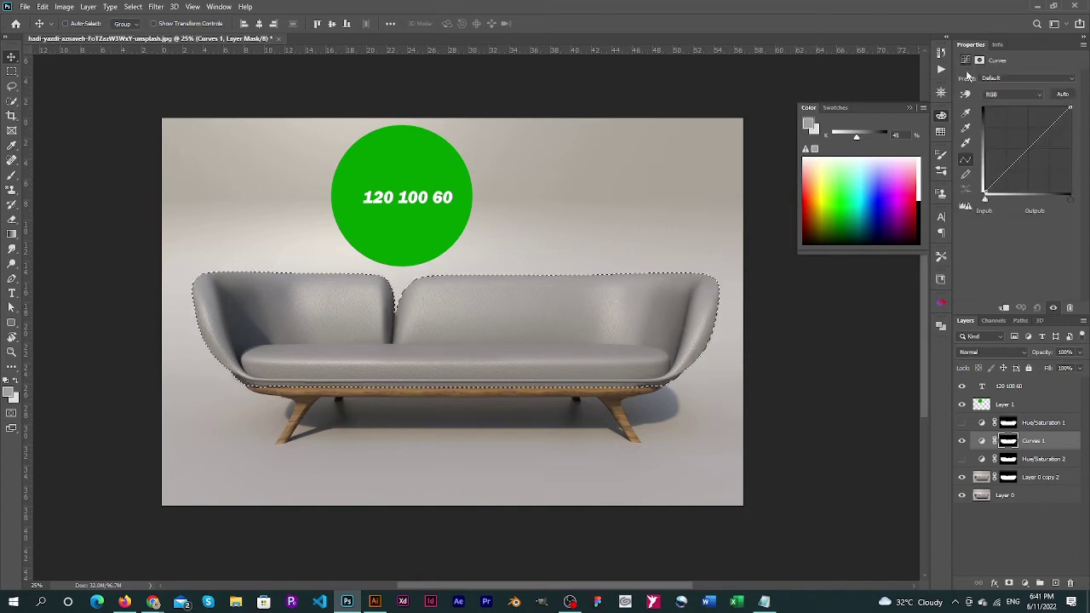
pyautogui.click(965, 94)
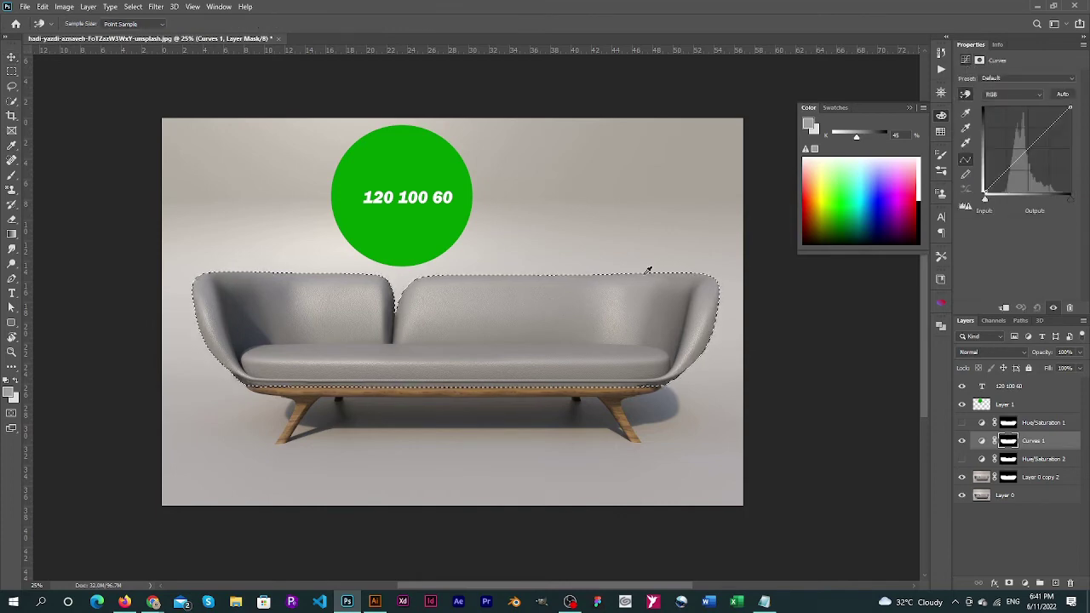
pyautogui.click(455, 347)
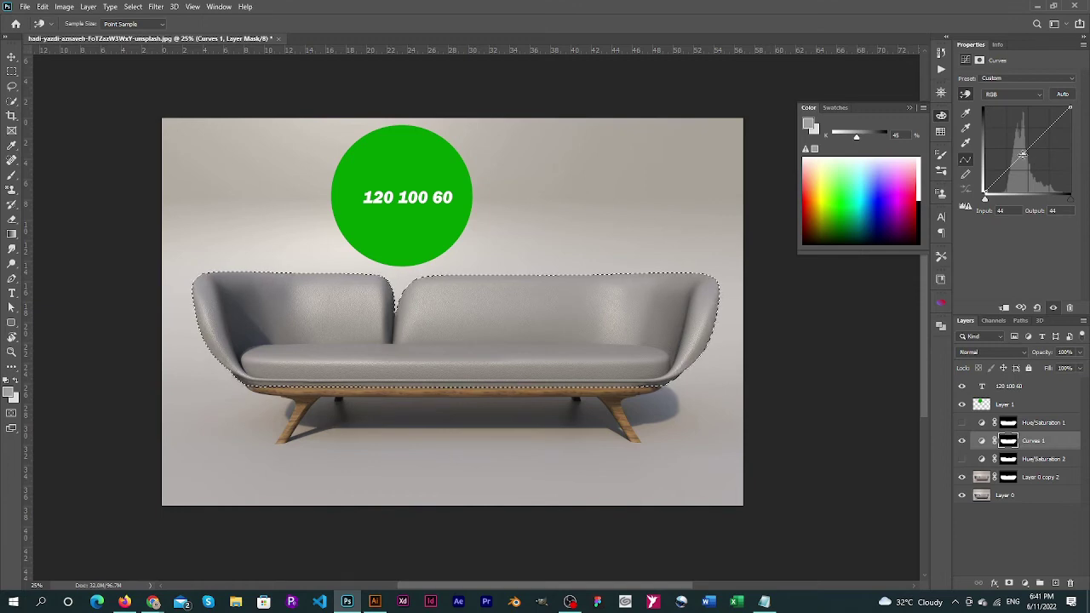
# Step: Set the RGB curve's midtone point to input 47, output 47, and add one point on each side of it along the curve
pyautogui.moveTo(1024, 155); pyautogui.dragTo(1020, 147)
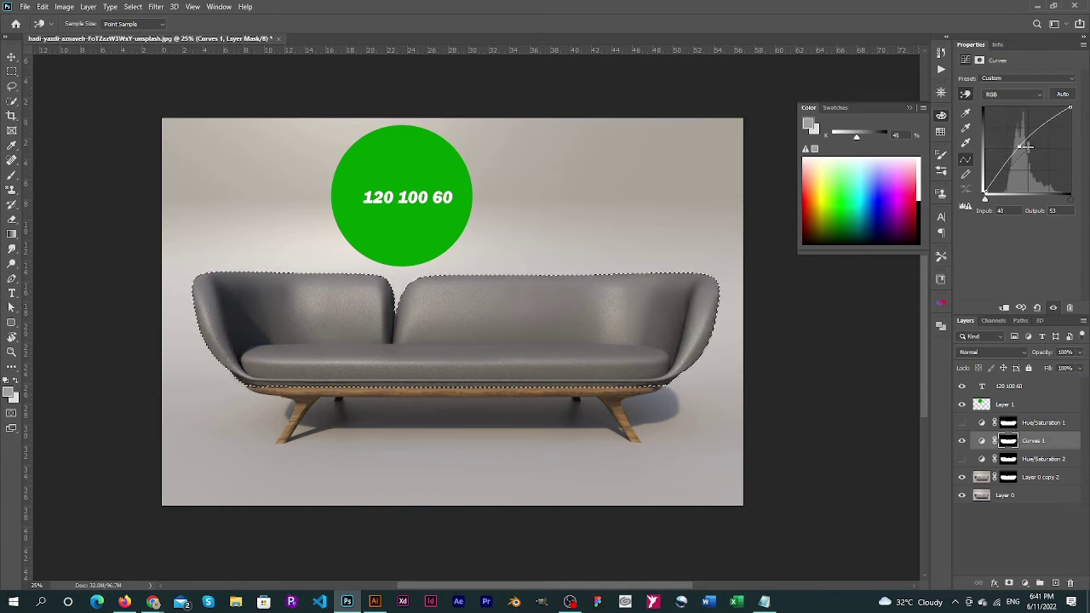
pyautogui.moveTo(1021, 144); pyautogui.dragTo(1027, 150)
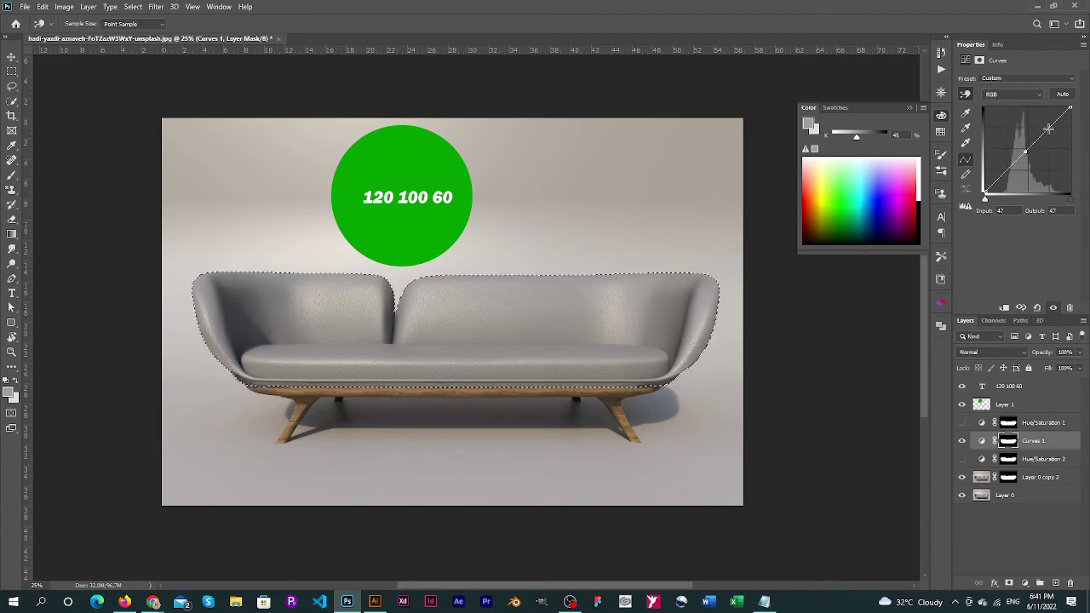
pyautogui.click(1048, 129)
pyautogui.click(1002, 173)
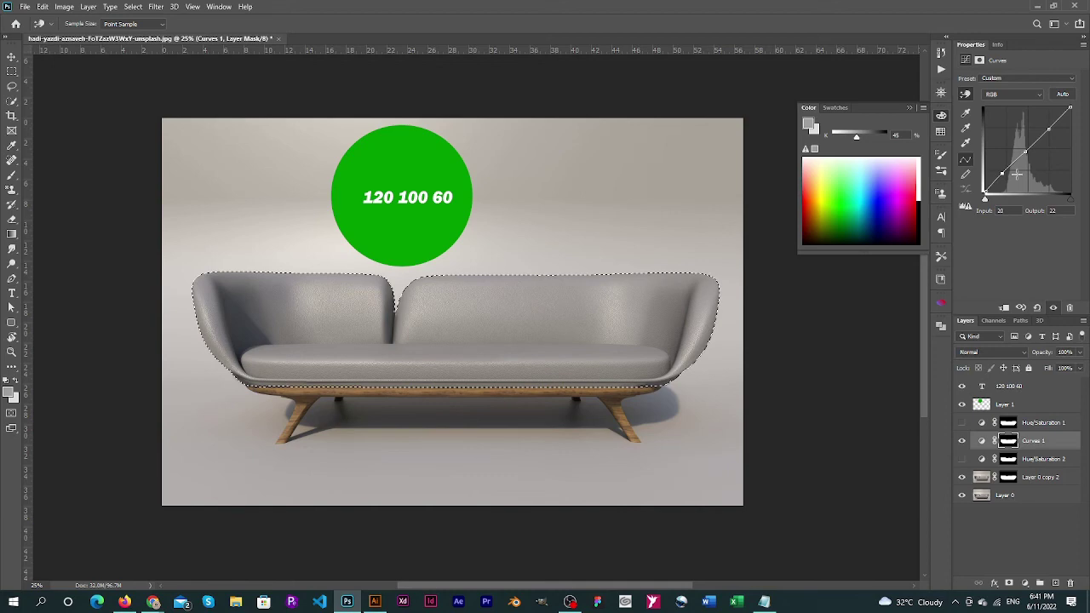
# Step: Shape the Red channel curve with an upper point at input 65, output 79 and a lower point at input 20, output 18
pyautogui.click(1022, 94)
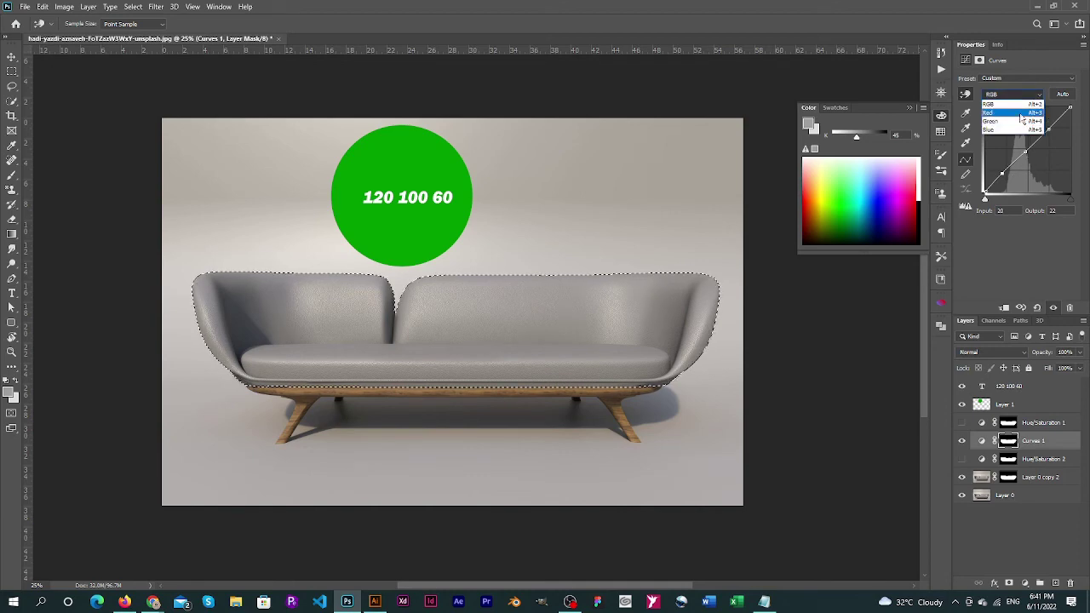
pyautogui.click(1022, 114)
pyautogui.moveTo(1049, 130); pyautogui.dragTo(1040, 125)
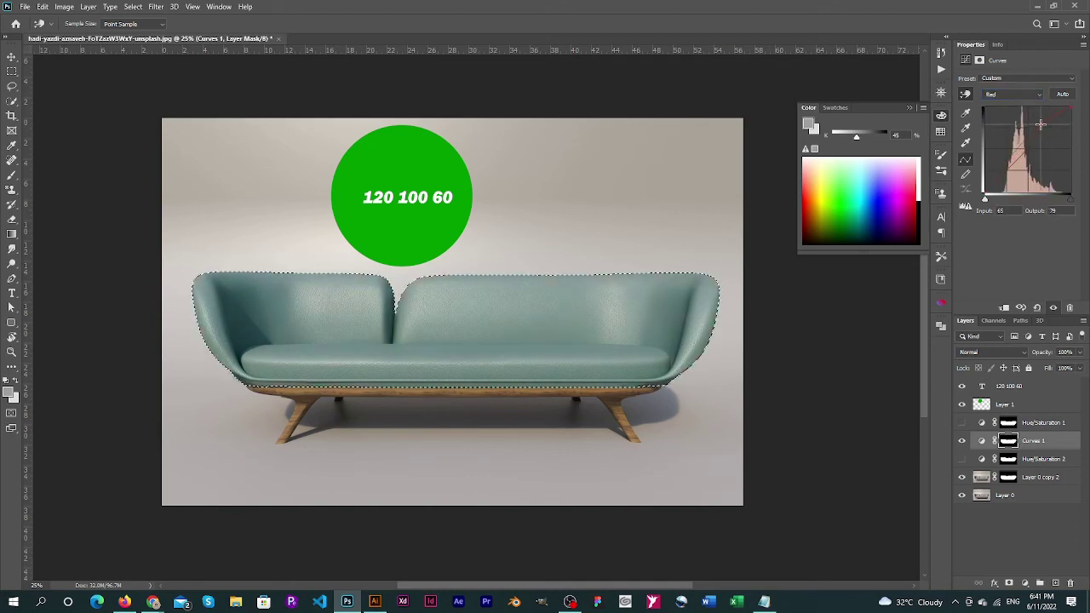
pyautogui.moveTo(1000, 174)
pyautogui.mouseDown()
pyautogui.moveTo(998, 159)
pyautogui.moveTo(1001, 176)
pyautogui.mouseUp()
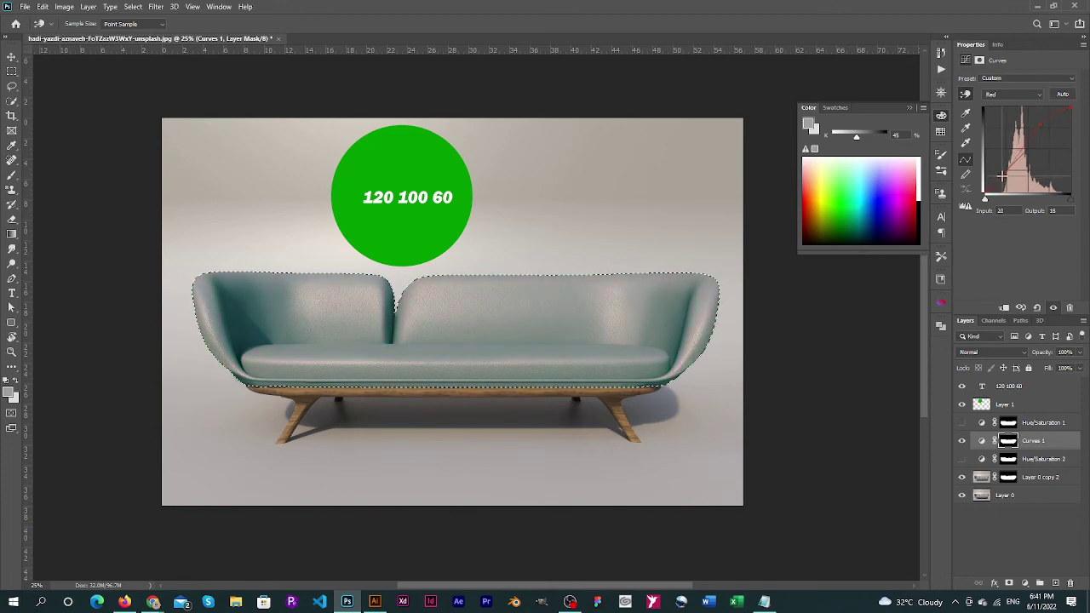
# Step: Pull the Green channel curve down with a point at input 67, output 53
pyautogui.click(1012, 94)
pyautogui.click(1009, 122)
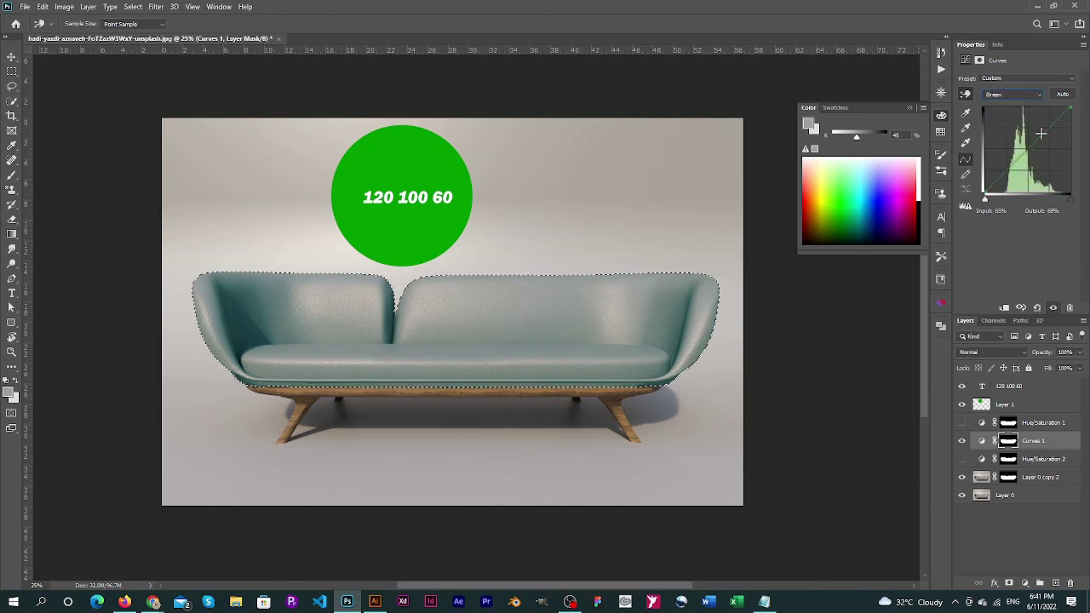
pyautogui.moveTo(1041, 134)
pyautogui.mouseDown()
pyautogui.moveTo(1046, 162)
pyautogui.moveTo(1041, 147)
pyautogui.mouseUp()
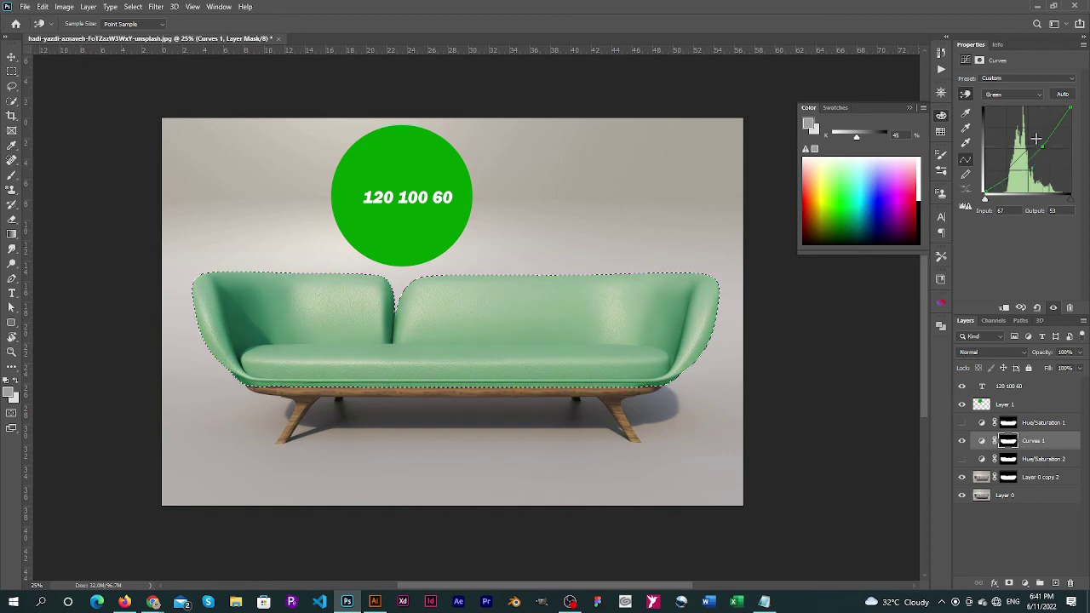
# Step: Bend the Blue channel curve strongly upward to shift the sofa to a bright yellow-green
pyautogui.click(1023, 96)
pyautogui.click(1026, 129)
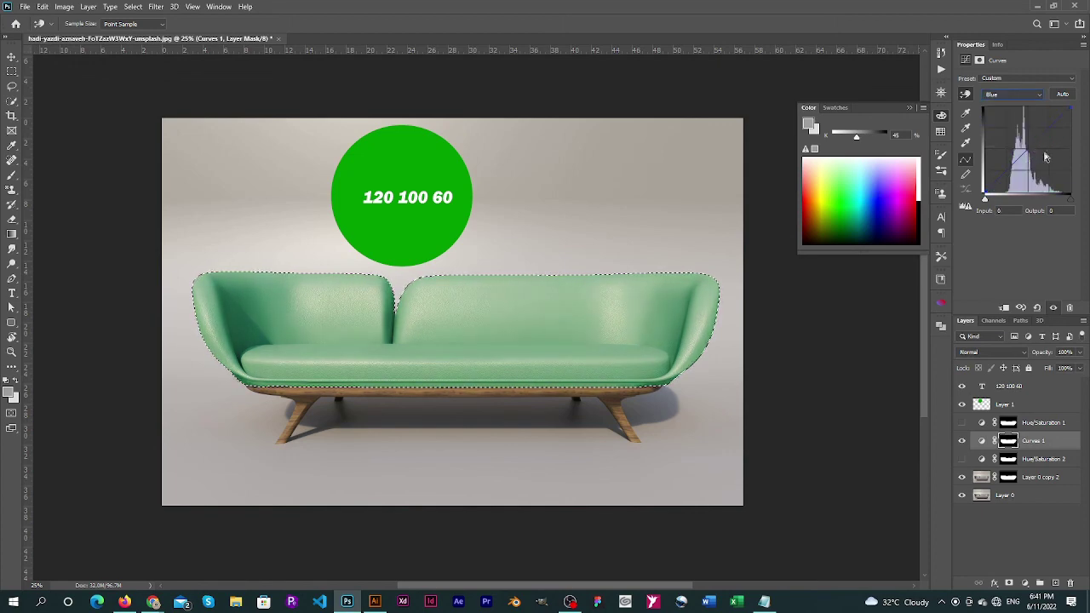
pyautogui.moveTo(1036, 141); pyautogui.dragTo(1012, 136)
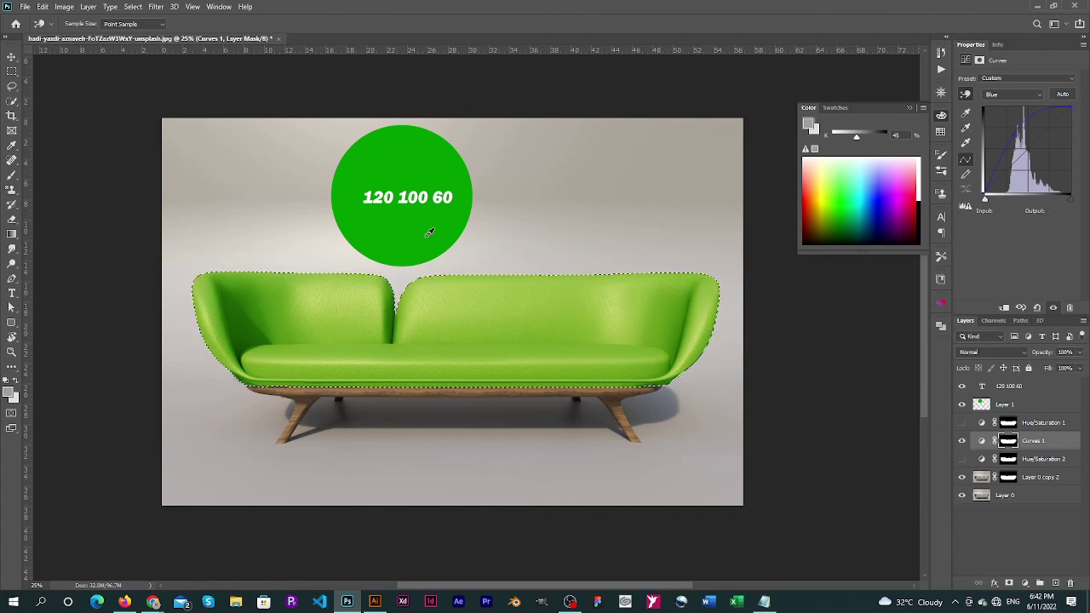
# Step: Clear the selection and compare the sofa with and without Curves 1 by toggling the layer's visibility, leaving it shown
pyautogui.click(13, 57)
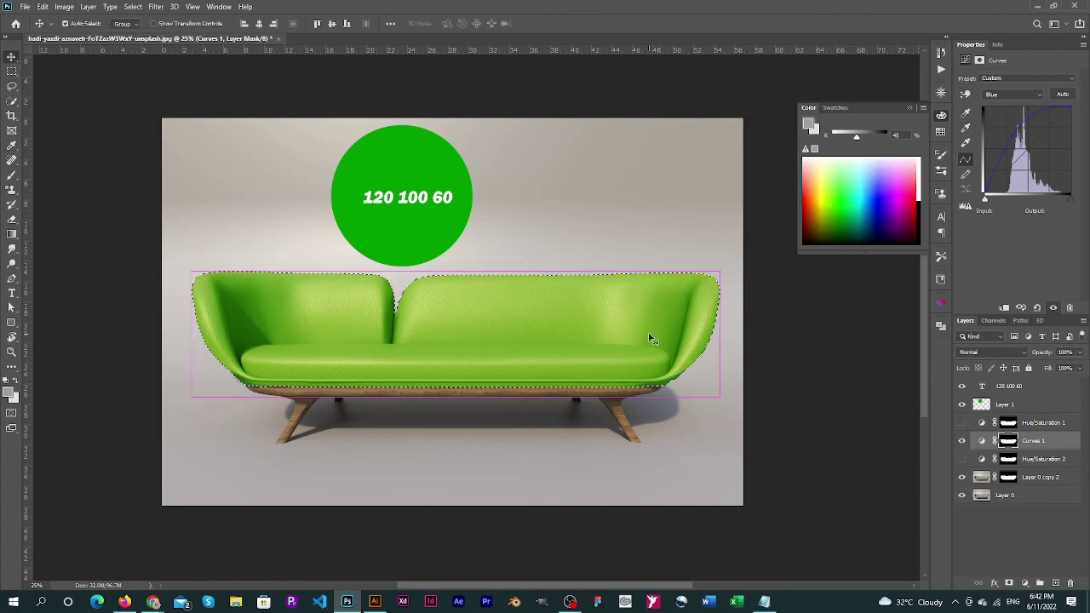
pyautogui.hotkey('ctrl', 'd')
pyautogui.click(962, 440)
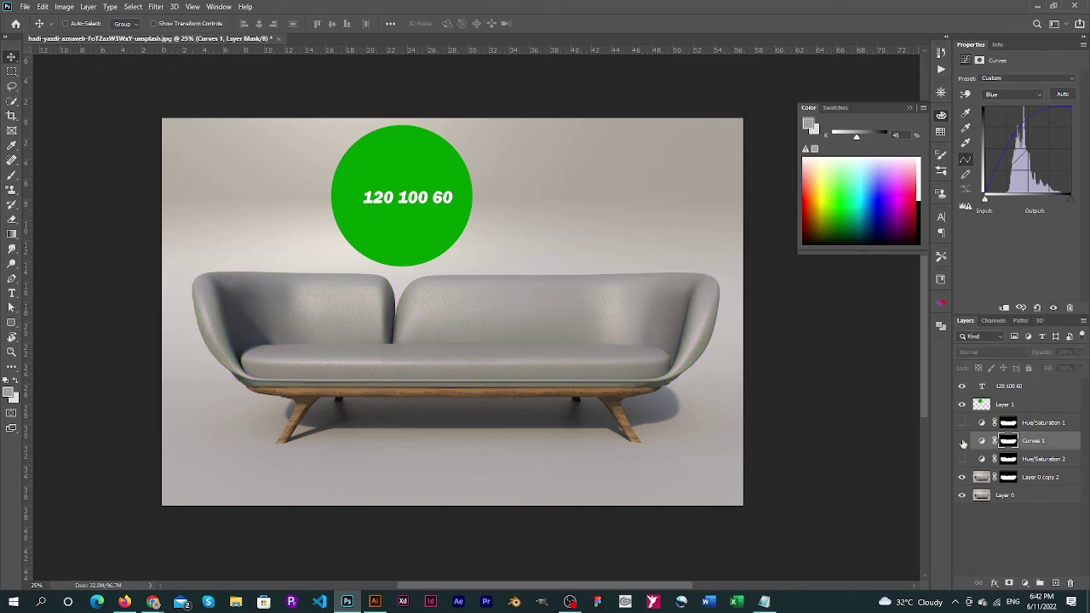
pyautogui.click(963, 440)
pyautogui.click(962, 440)
pyautogui.click(962, 440)
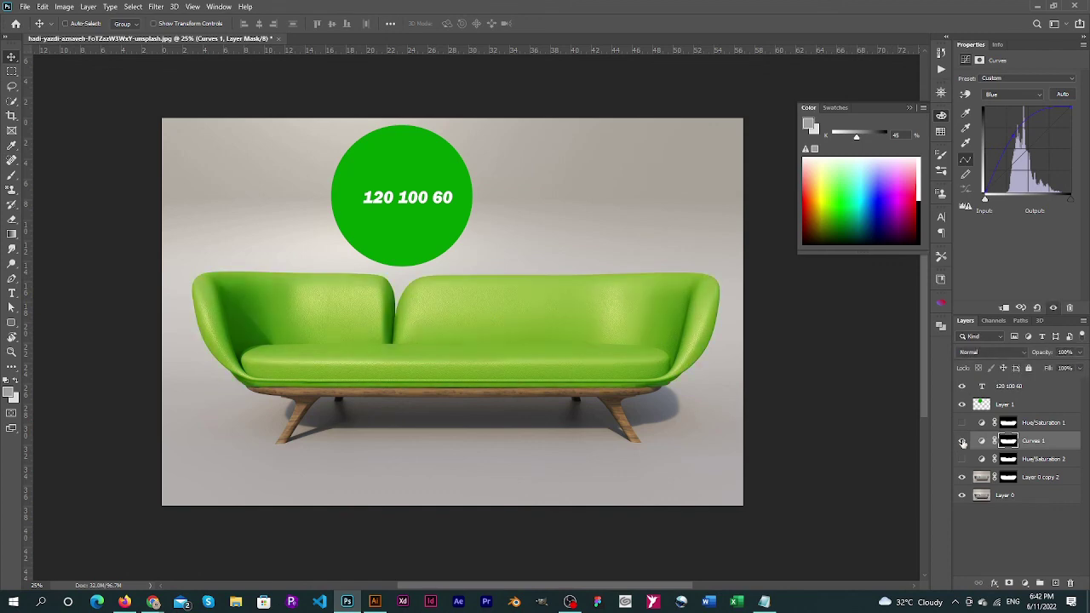